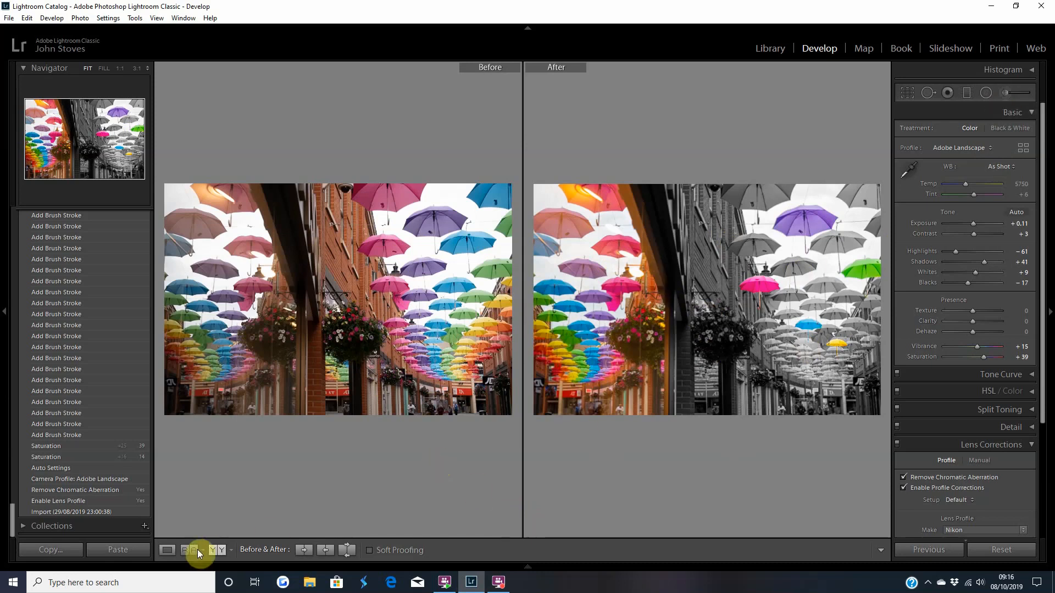
# - Switch from the before/after comparison to the single-photo view and activate the Adjustment Brush with its size set to 15
pyautogui.click(172, 549)
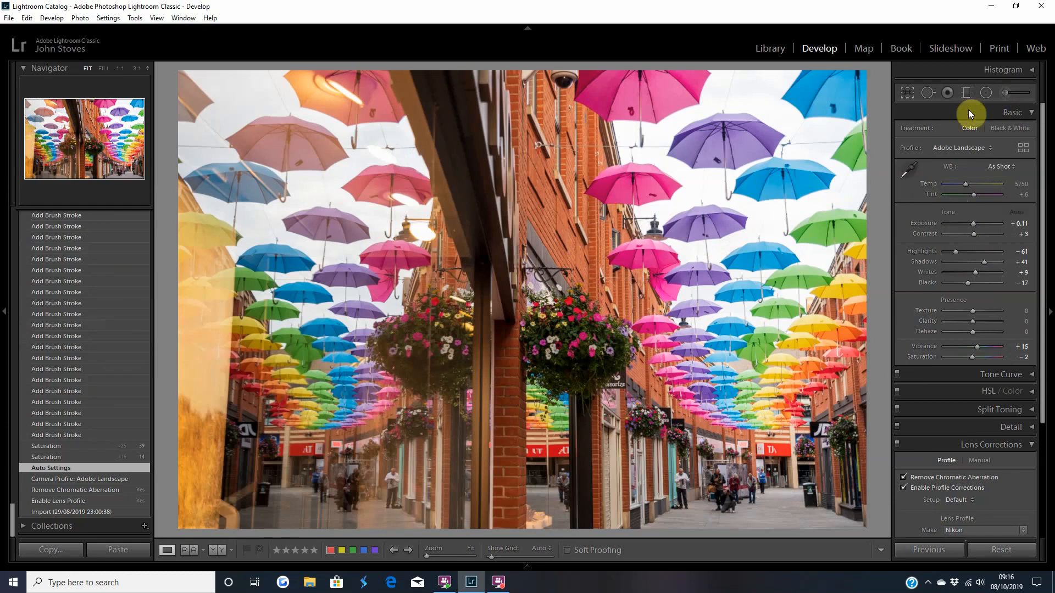
pyautogui.click(1005, 92)
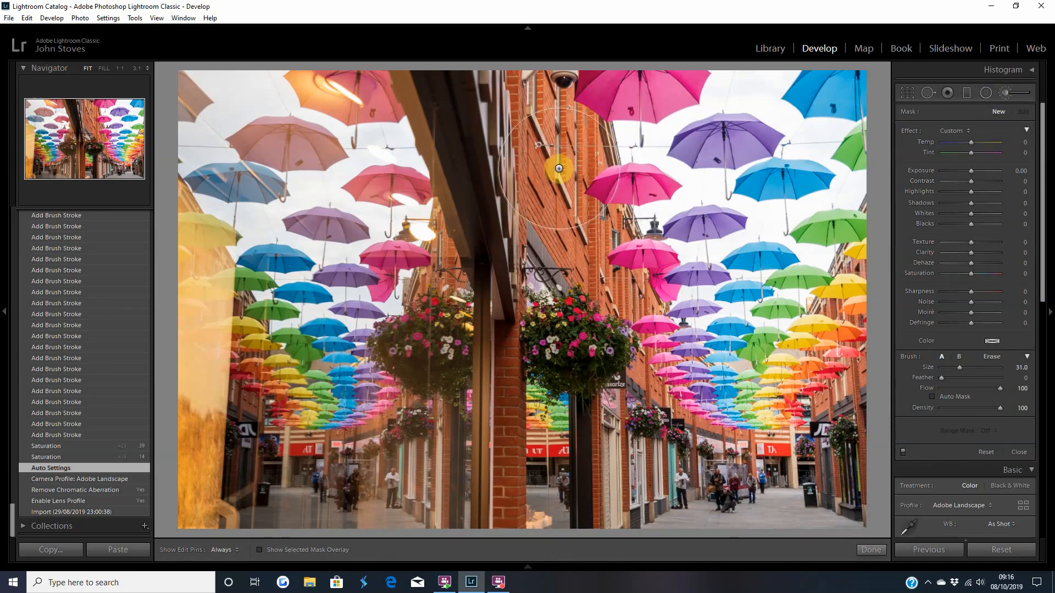
pyautogui.scroll(-3, 571, 344)
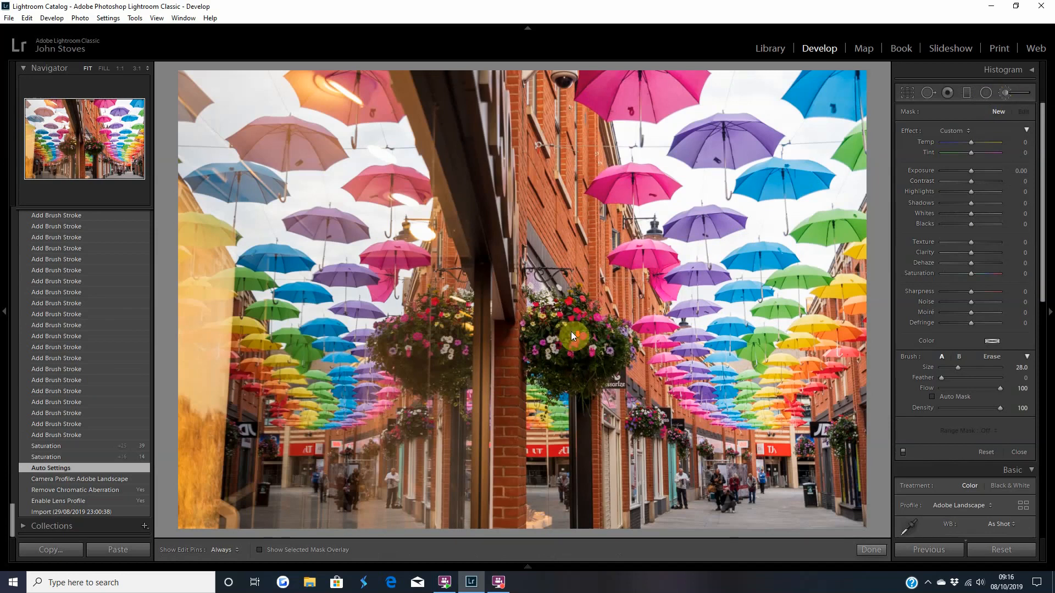
pyautogui.scroll(-3, 572, 346)
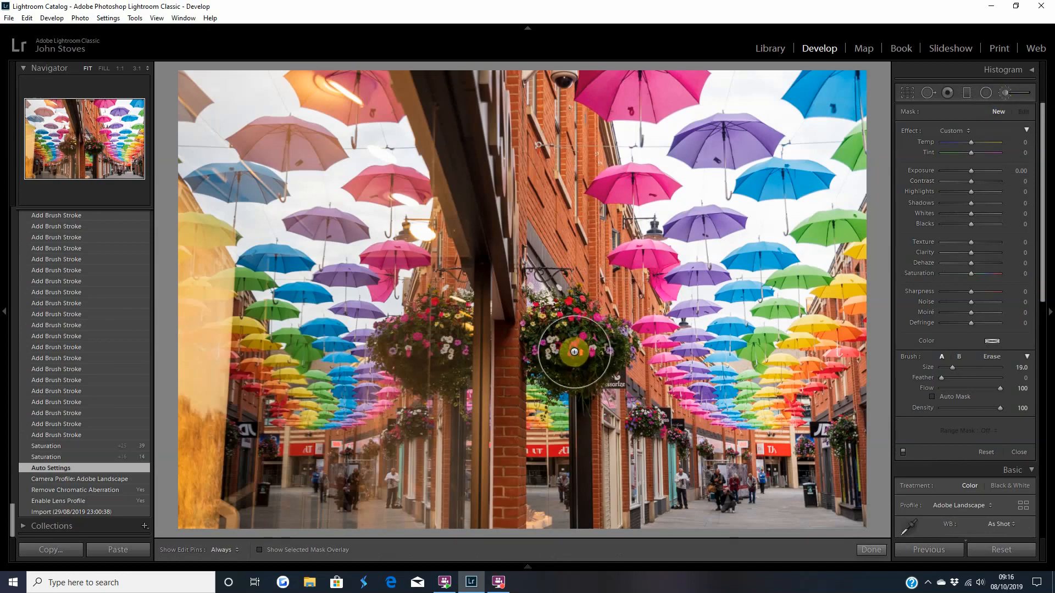
pyautogui.scroll(1, 574, 352)
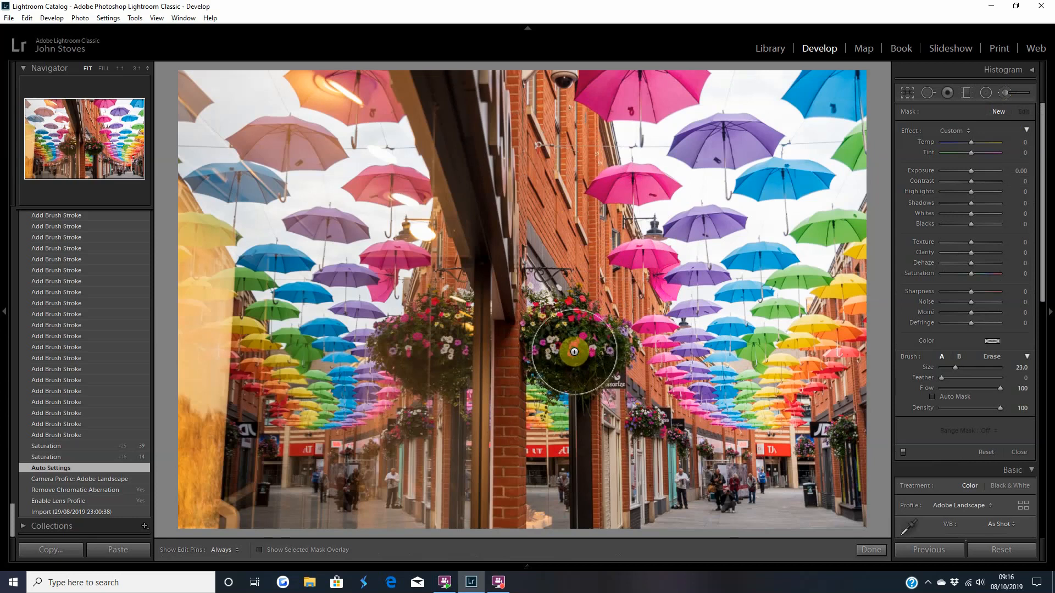
pyautogui.scroll(6, 574, 352)
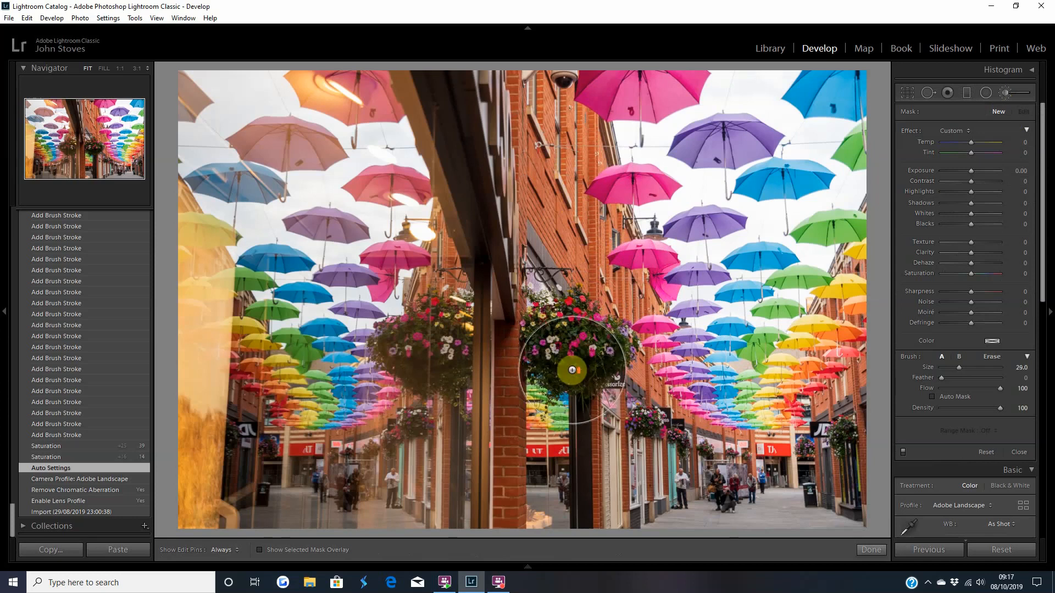
pyautogui.scroll(-5, 580, 291)
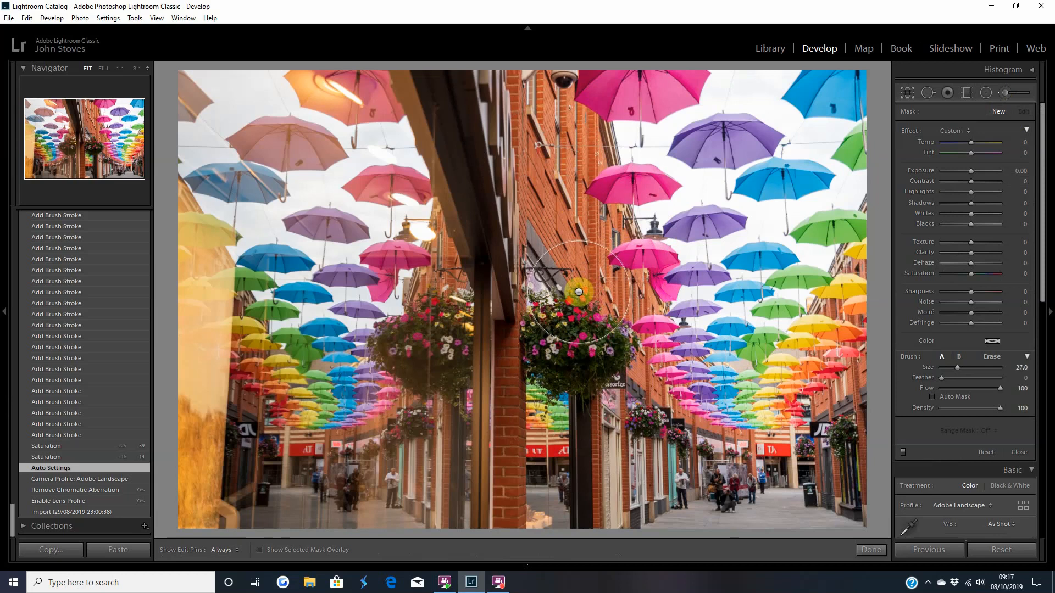
pyautogui.scroll(3, 578, 292)
pyautogui.scroll(-4, 579, 291)
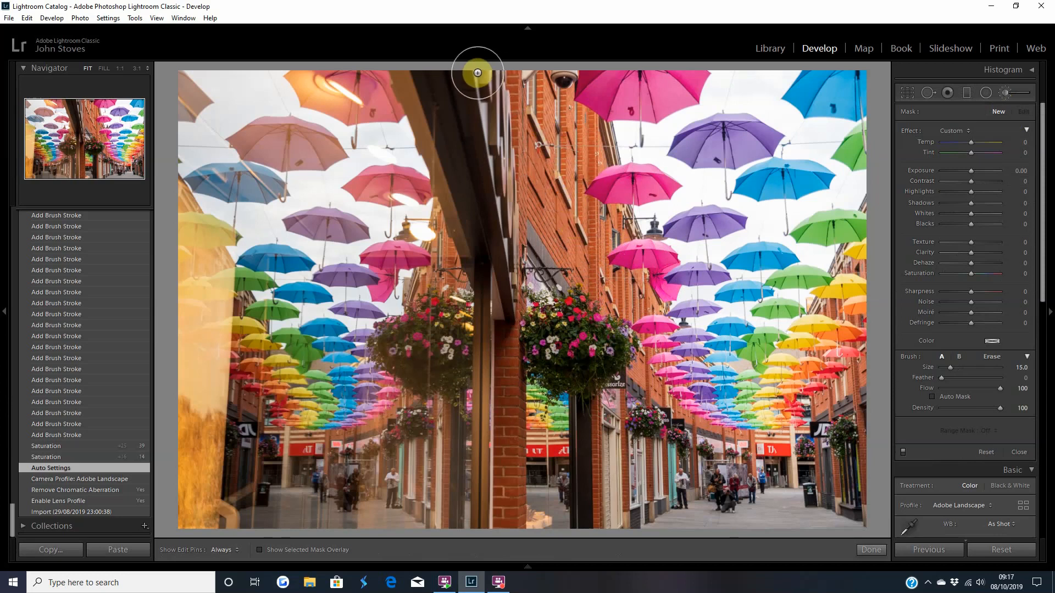
# - Dab a size 32 Adjustment Brush mask at the upper end of the dark beam and show the selected mask overlay
pyautogui.click(120, 68)
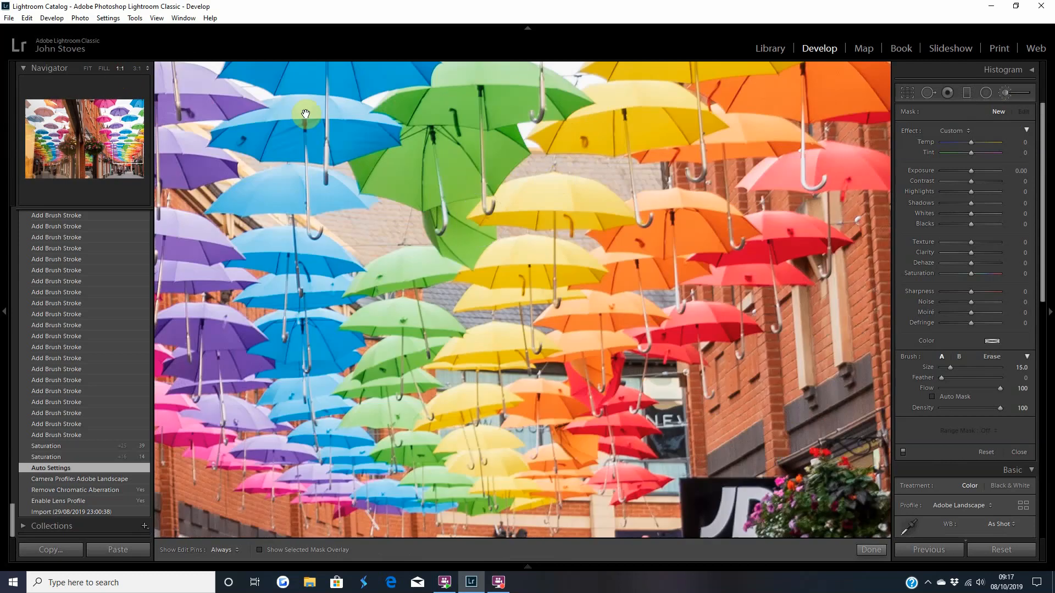
pyautogui.moveTo(306, 114); pyautogui.dragTo(718, 382)
pyautogui.moveTo(393, 172); pyautogui.dragTo(671, 323)
pyautogui.moveTo(376, 149); pyautogui.dragTo(625, 287)
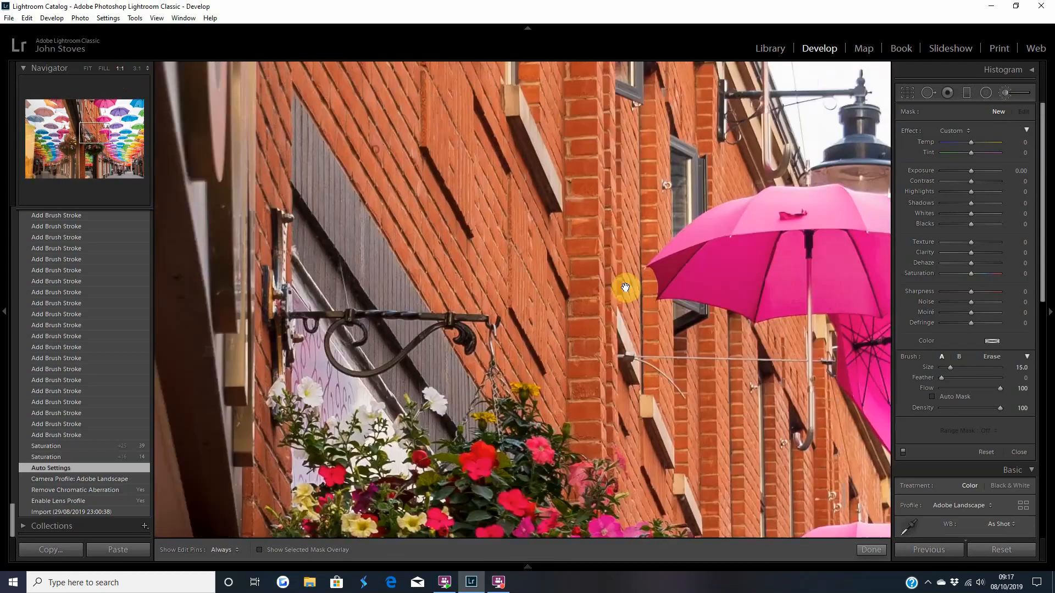
pyautogui.moveTo(473, 176); pyautogui.dragTo(599, 424)
pyautogui.moveTo(499, 137); pyautogui.dragTo(584, 352)
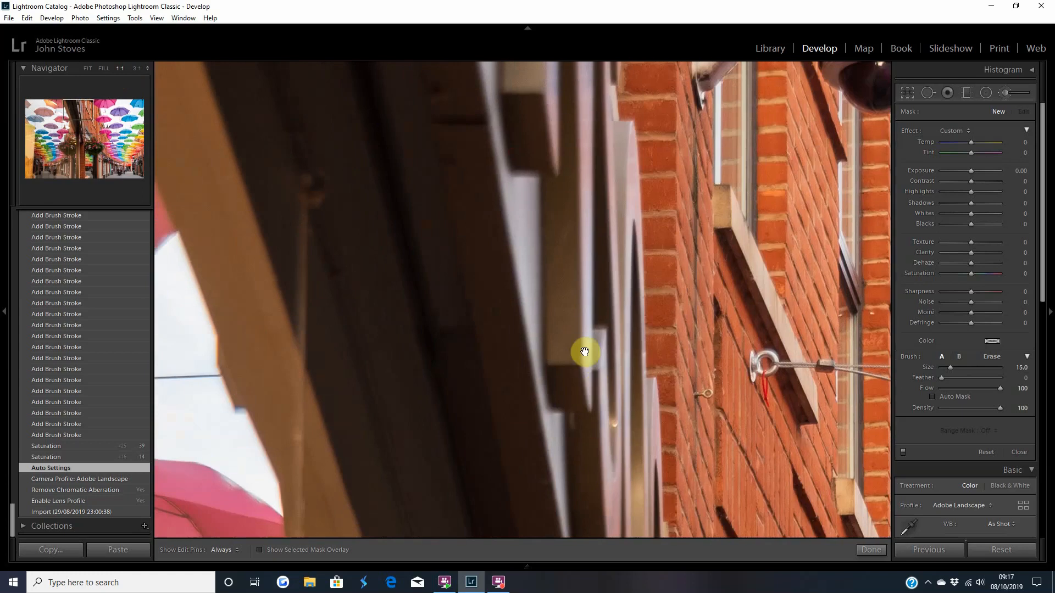
pyautogui.moveTo(510, 119); pyautogui.dragTo(537, 213)
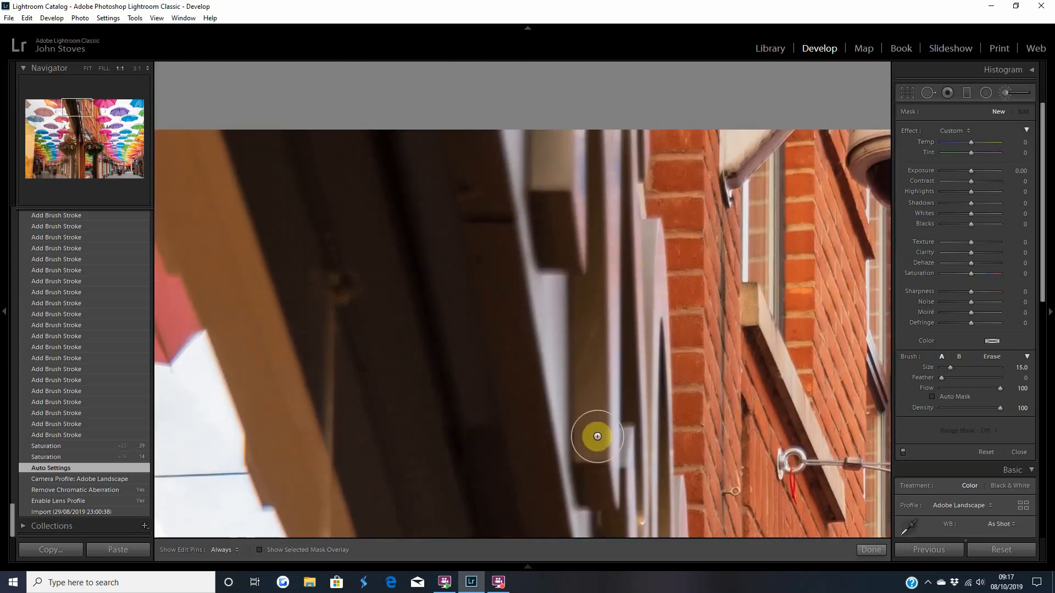
pyautogui.click(80, 114)
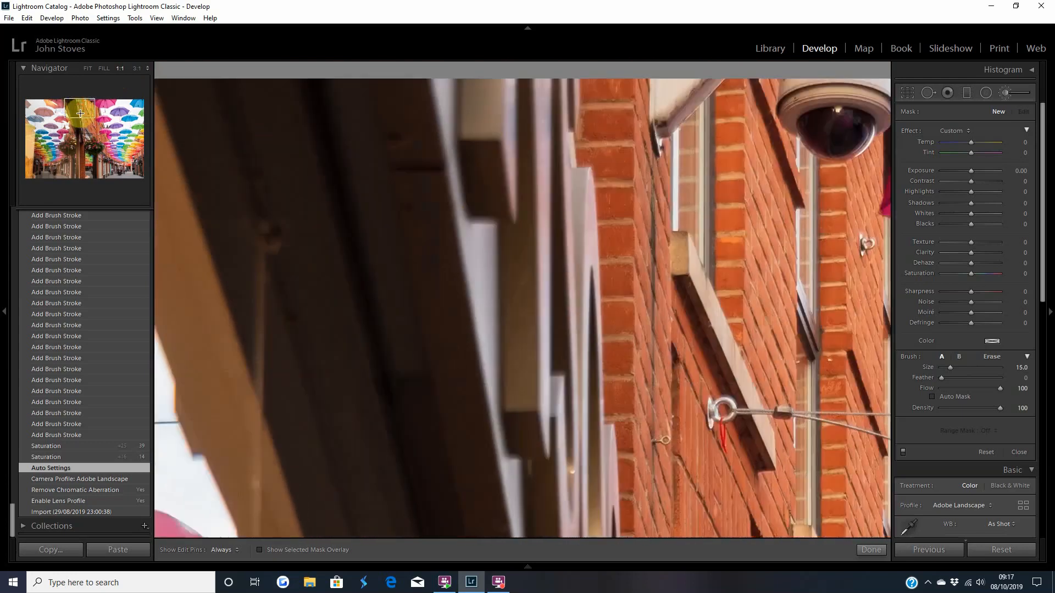
pyautogui.moveTo(80, 113)
pyautogui.mouseDown()
pyautogui.moveTo(88, 135)
pyautogui.moveTo(91, 118)
pyautogui.moveTo(69, 107)
pyautogui.moveTo(95, 141)
pyautogui.moveTo(80, 122)
pyautogui.moveTo(70, 128)
pyautogui.moveTo(87, 127)
pyautogui.moveTo(77, 146)
pyautogui.moveTo(110, 129)
pyautogui.moveTo(81, 116)
pyautogui.moveTo(128, 119)
pyautogui.moveTo(74, 101)
pyautogui.mouseUp()
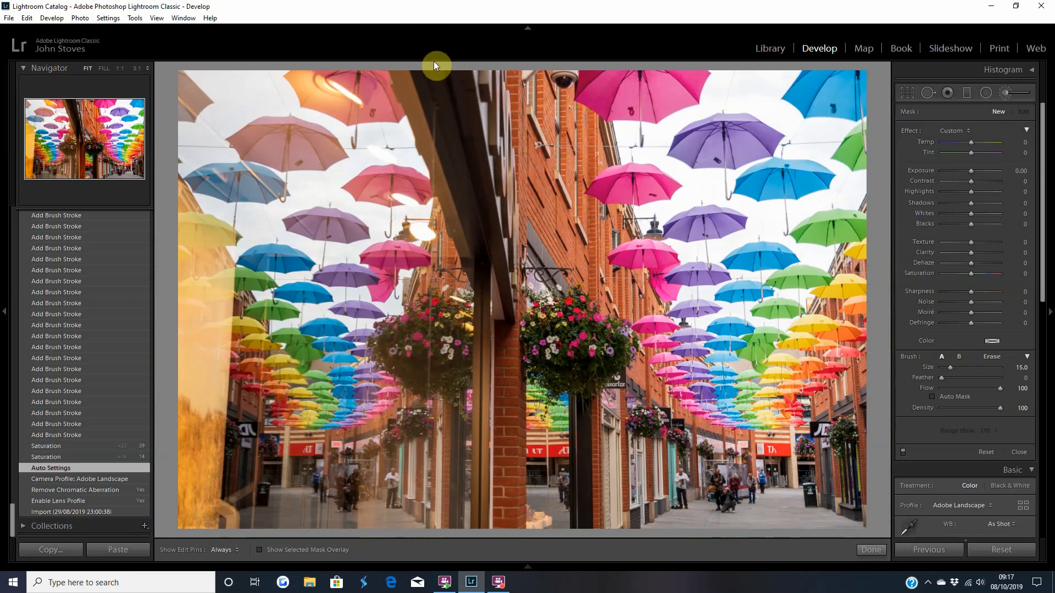
pyautogui.click(118, 66)
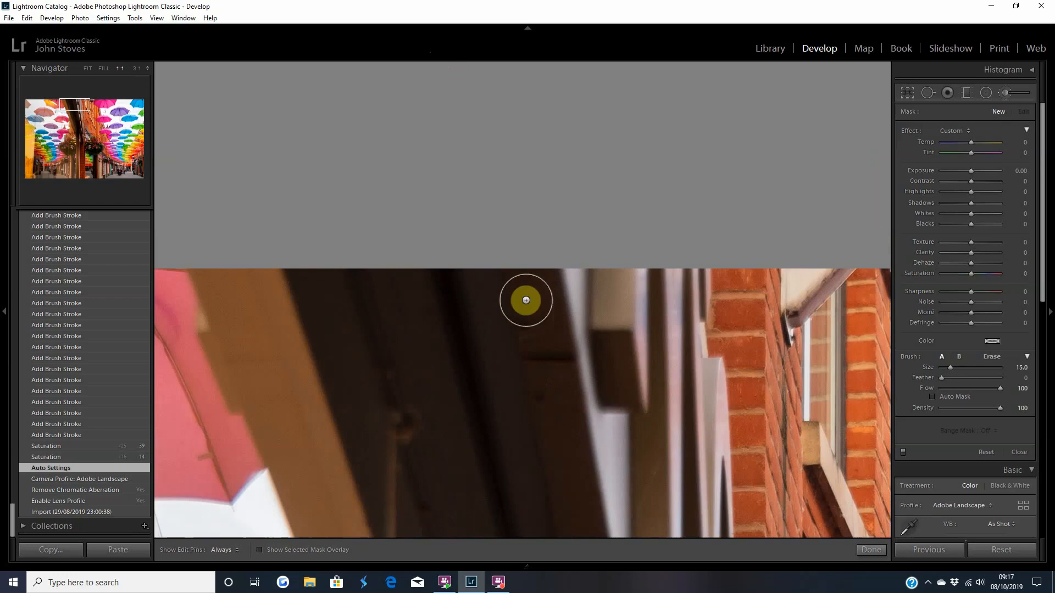
pyautogui.scroll(7, 520, 299)
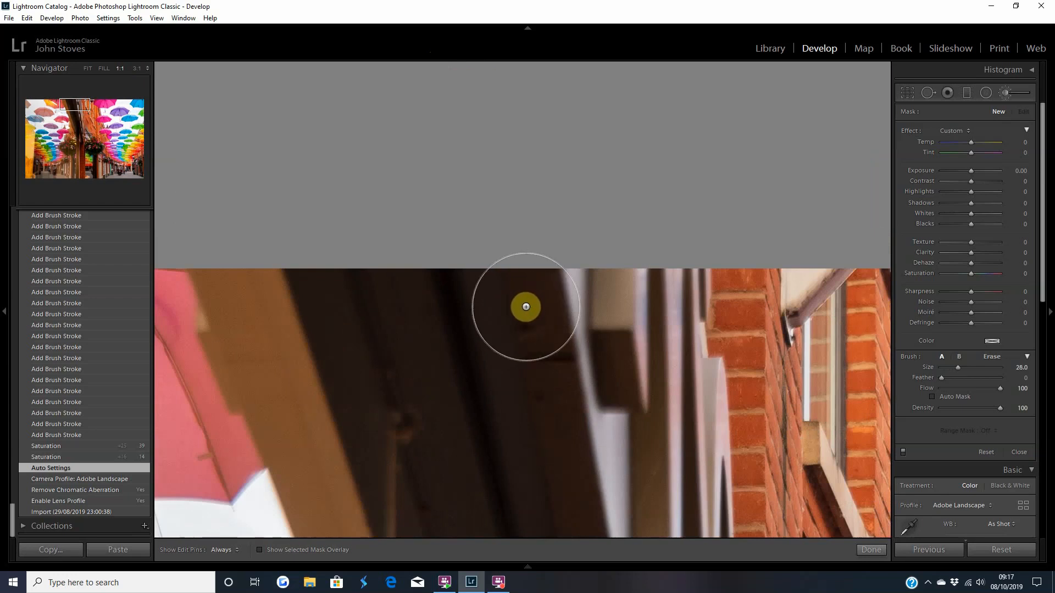
pyautogui.scroll(10, 517, 277)
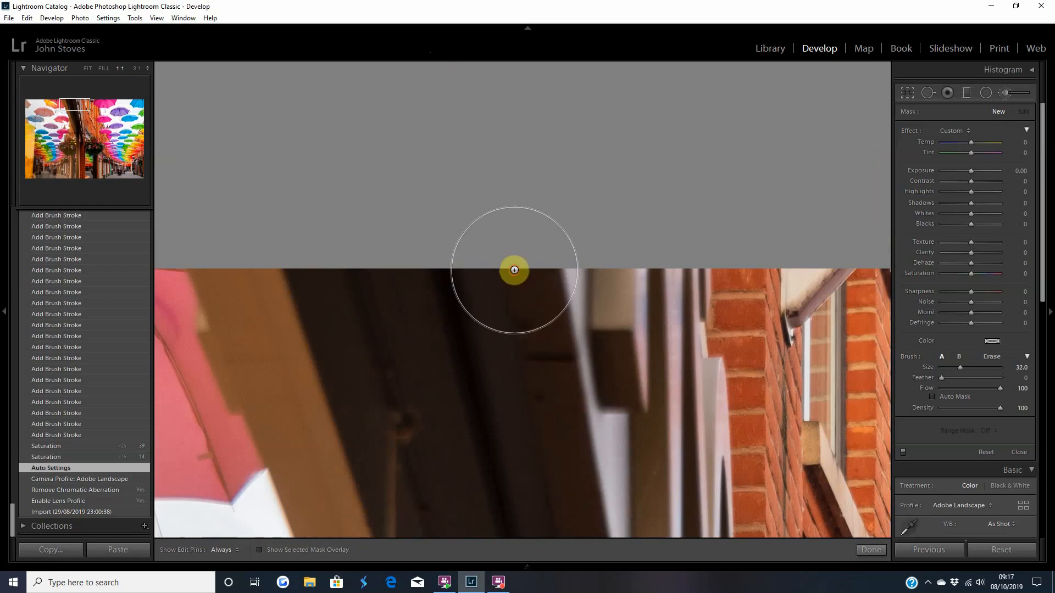
pyautogui.click(515, 270)
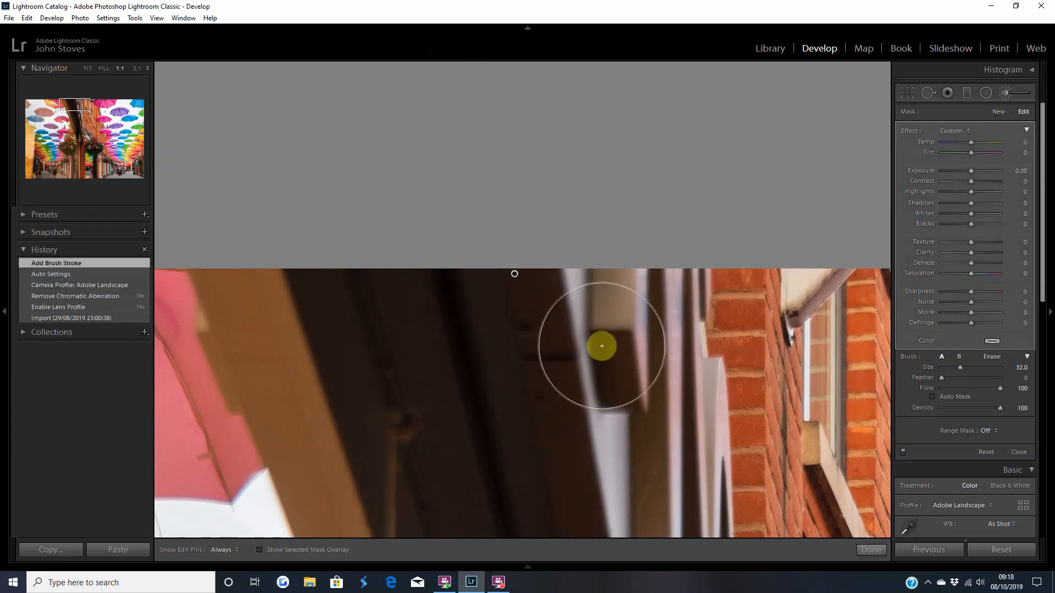
pyautogui.click(259, 549)
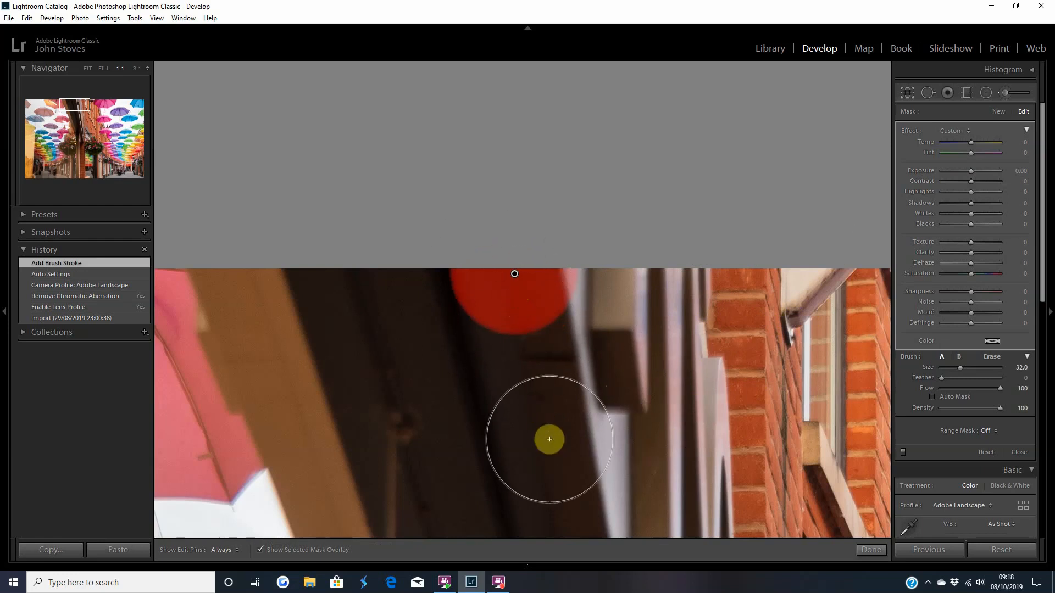
# - Extend the mask in straight strokes from the first dab down the dark beam to above the hanging flower baskets
pyautogui.moveTo(643, 453); pyautogui.dragTo(542, 22)
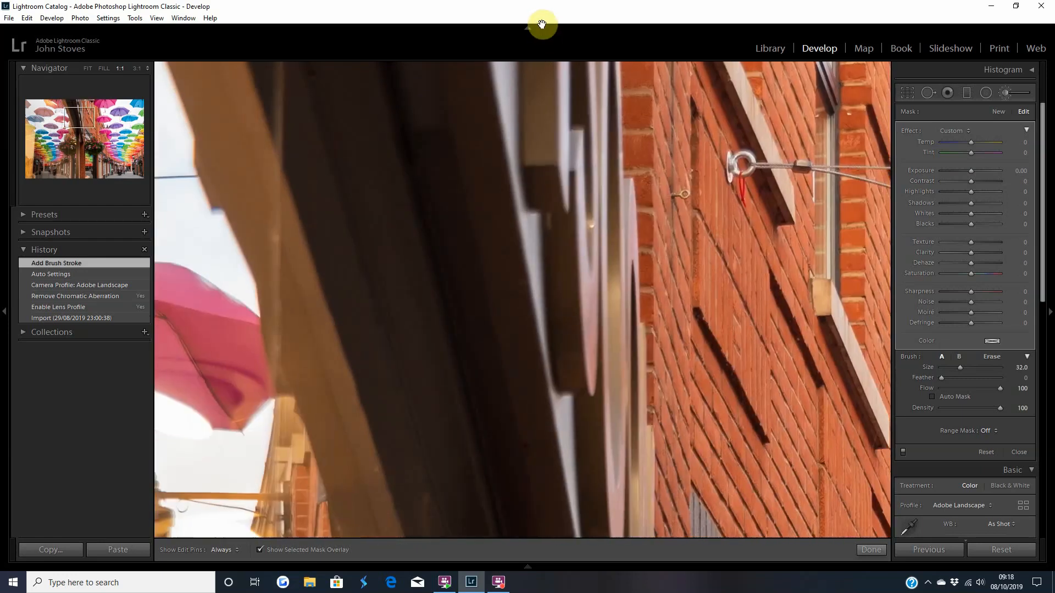
pyautogui.moveTo(591, 393); pyautogui.dragTo(538, 50)
pyautogui.moveTo(610, 365)
pyautogui.mouseDown()
pyautogui.moveTo(593, 233)
pyautogui.moveTo(592, 62)
pyautogui.moveTo(617, 242)
pyautogui.moveTo(671, 400)
pyautogui.mouseUp()
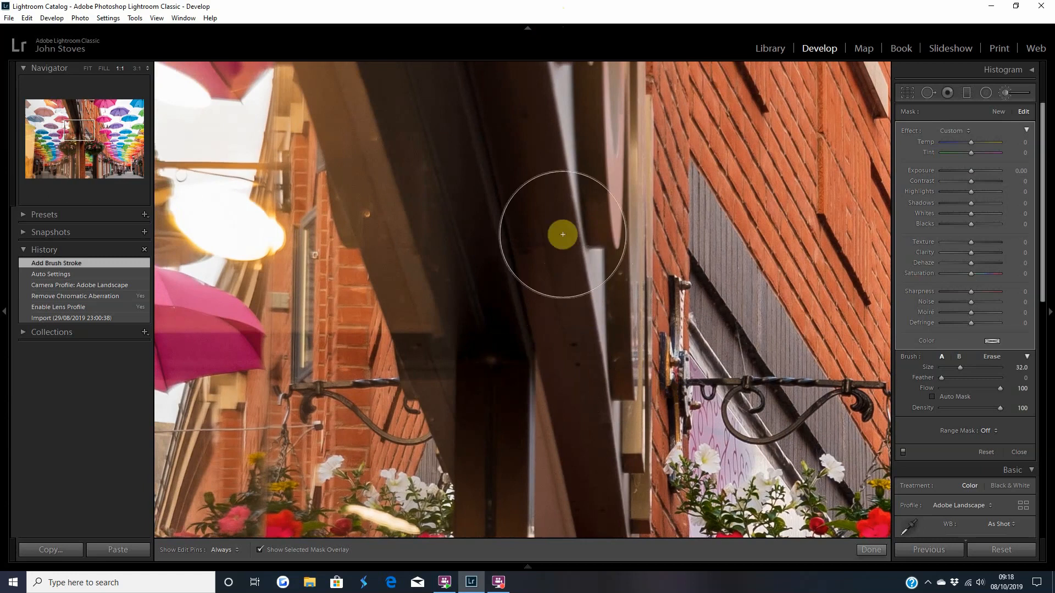
pyautogui.moveTo(544, 146); pyautogui.dragTo(664, 473)
pyautogui.moveTo(566, 169); pyautogui.dragTo(563, 54)
pyautogui.moveTo(681, 433); pyautogui.dragTo(561, 89)
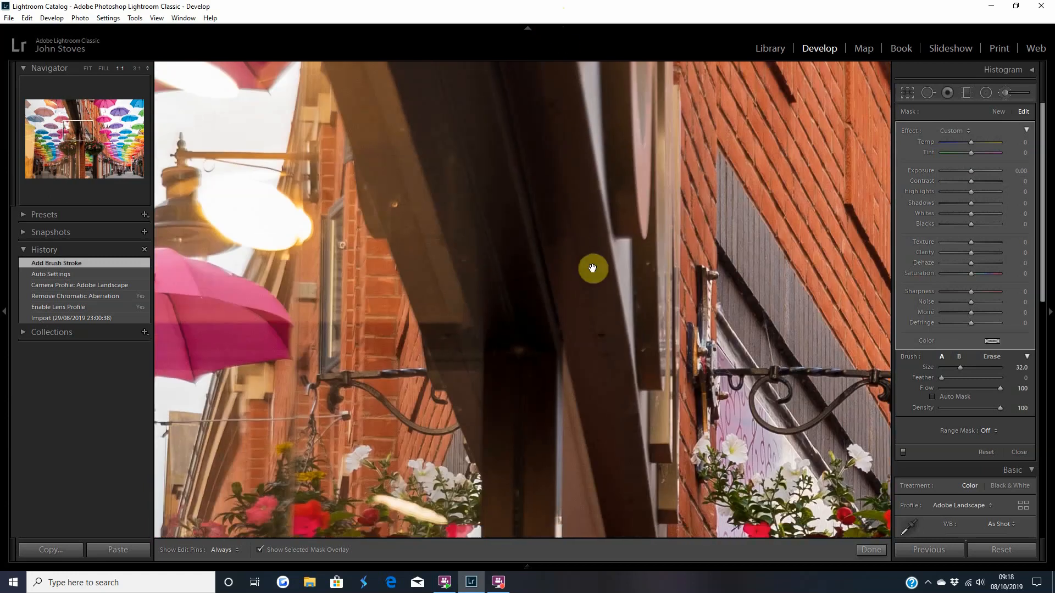
pyautogui.moveTo(602, 329); pyautogui.dragTo(575, 225)
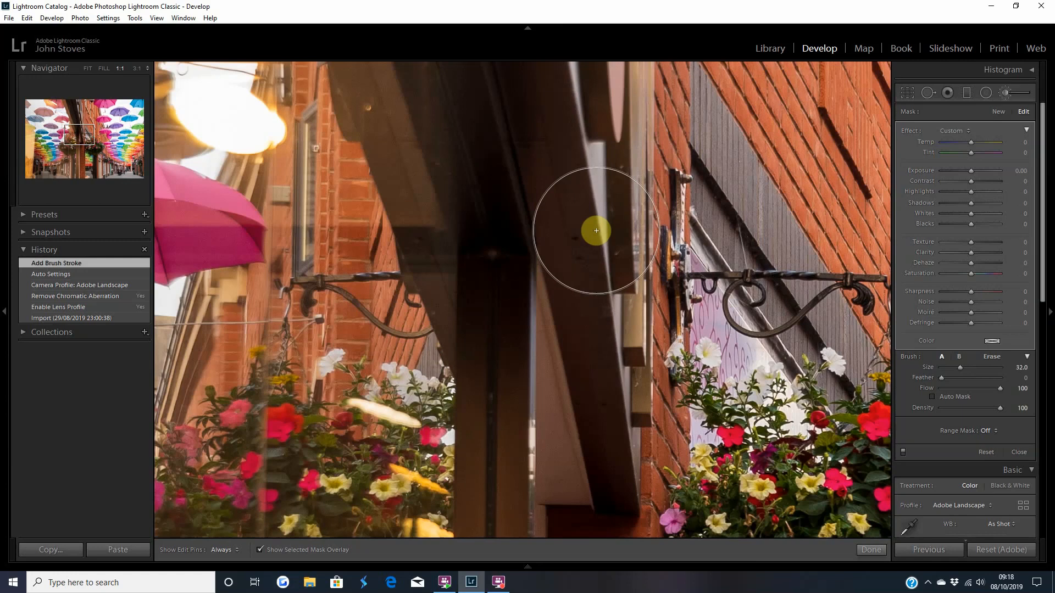
pyautogui.moveTo(561, 94); pyautogui.dragTo(596, 230)
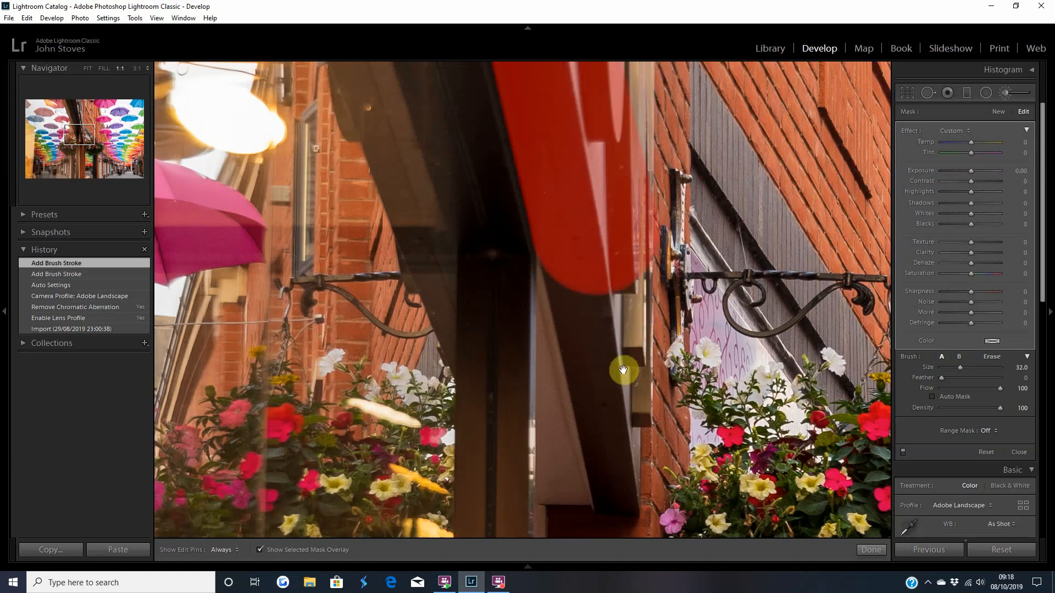
pyautogui.keyDown('shift'); pyautogui.click(597, 270); pyautogui.keyUp('shift')
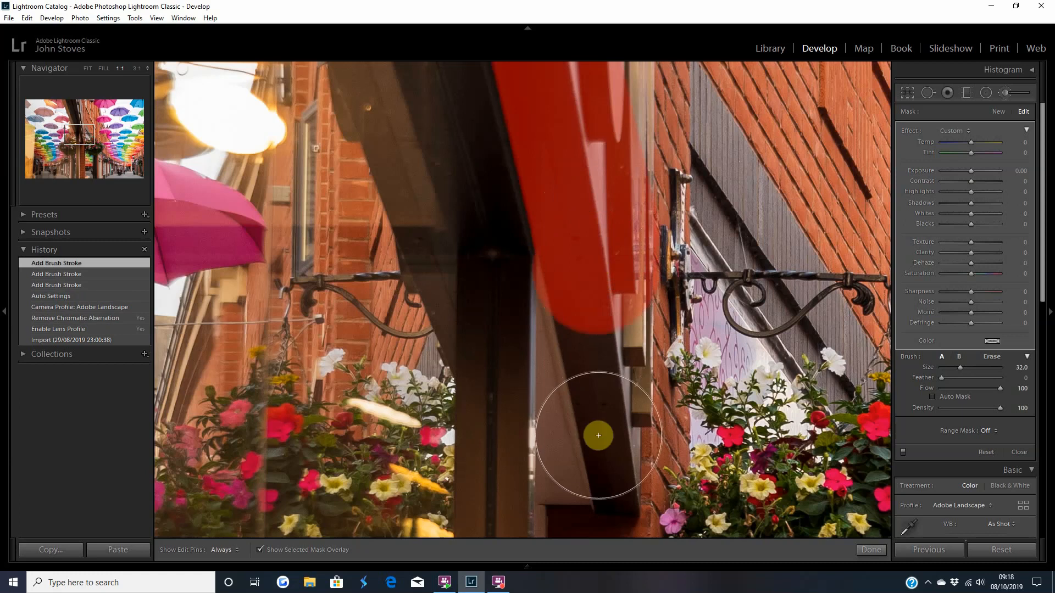
# - Continue the mask in a straight stroke down the brick pillar to the photo's lower edge
pyautogui.moveTo(599, 455); pyautogui.dragTo(586, 23)
pyautogui.moveTo(599, 383); pyautogui.dragTo(587, 11)
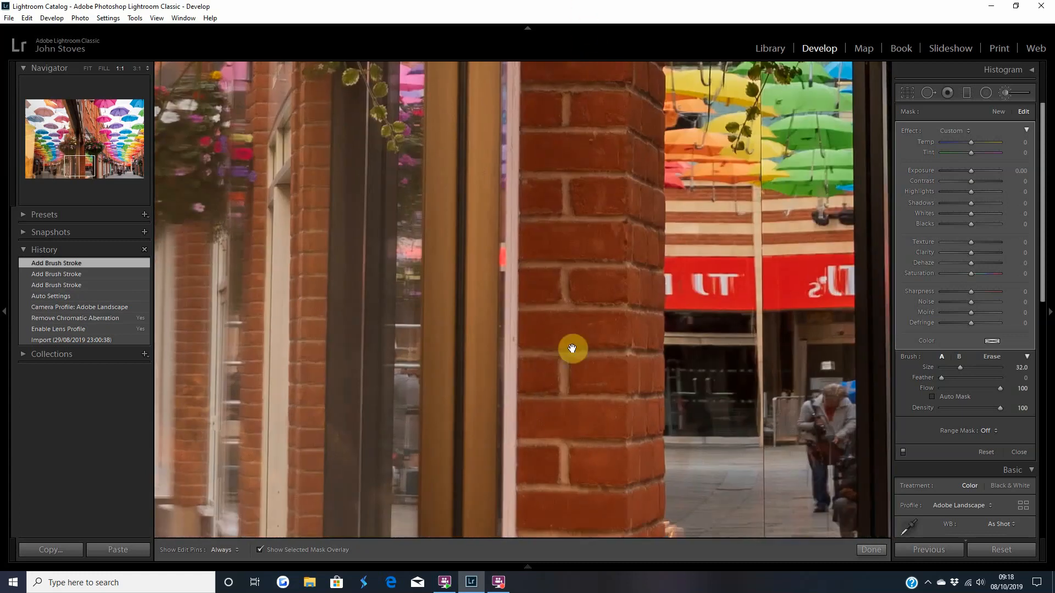
pyautogui.moveTo(574, 360); pyautogui.dragTo(575, 12)
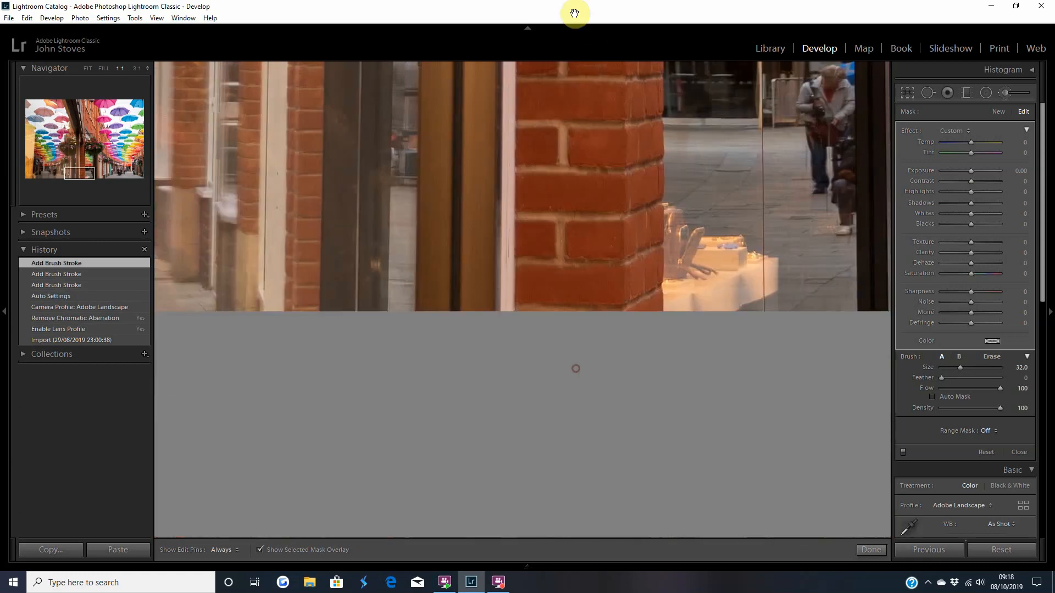
pyautogui.keyDown('shift'); pyautogui.click(575, 300); pyautogui.keyUp('shift')
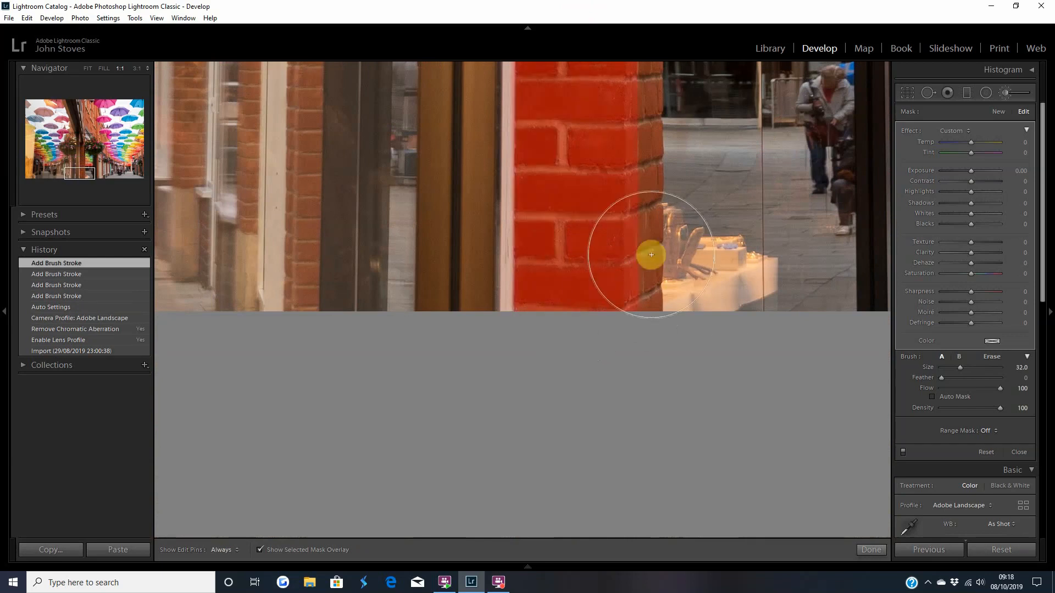
# - Paint the mask over the whole remaining area of the photo to the right of the beam and pillar
pyautogui.click(88, 68)
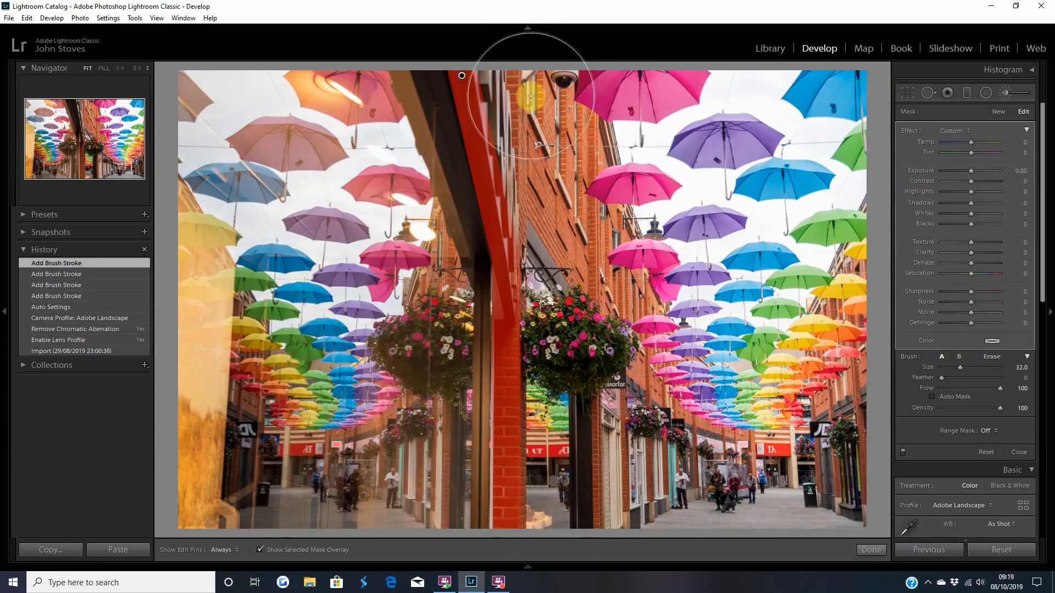
pyautogui.moveTo(529, 92)
pyautogui.mouseDown()
pyautogui.moveTo(833, 88)
pyautogui.moveTo(829, 517)
pyautogui.moveTo(758, 494)
pyautogui.moveTo(758, 152)
pyautogui.moveTo(721, 117)
pyautogui.moveTo(626, 114)
pyautogui.moveTo(618, 170)
pyautogui.moveTo(661, 497)
pyautogui.moveTo(716, 480)
pyautogui.moveTo(717, 158)
pyautogui.moveTo(541, 150)
pyautogui.moveTo(574, 249)
pyautogui.moveTo(587, 424)
pyautogui.moveTo(577, 537)
pyautogui.moveTo(586, 366)
pyautogui.moveTo(578, 464)
pyautogui.moveTo(602, 479)
pyautogui.moveTo(599, 335)
pyautogui.moveTo(576, 256)
pyautogui.moveTo(572, 347)
pyautogui.moveTo(644, 449)
pyautogui.moveTo(634, 143)
pyautogui.moveTo(745, 246)
pyautogui.moveTo(791, 472)
pyautogui.mouseUp()
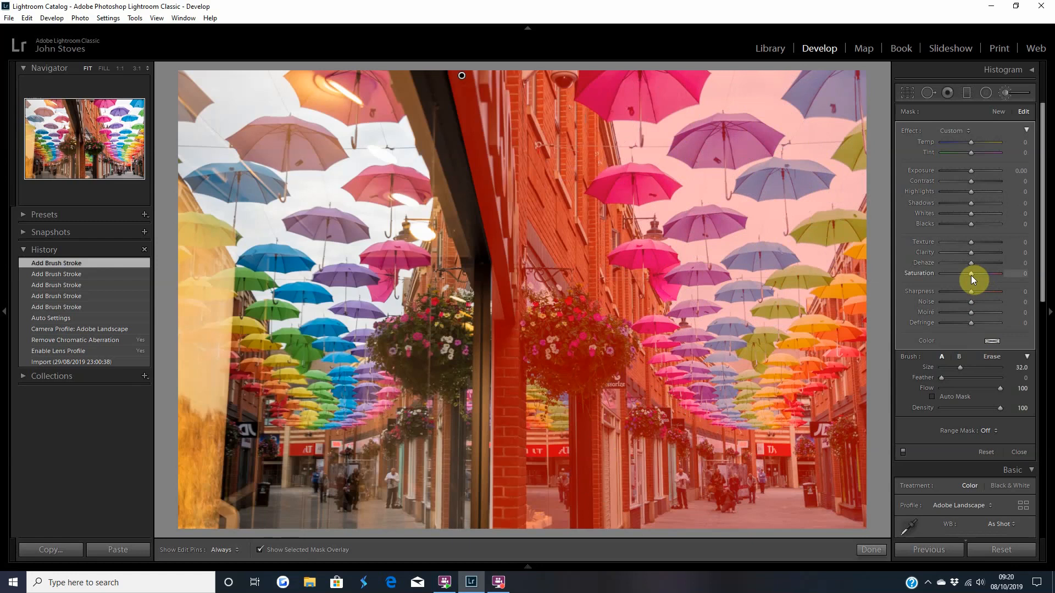
# - Set the masked area's saturation to -100 and hide the selected mask overlay
pyautogui.moveTo(970, 276); pyautogui.dragTo(922, 270)
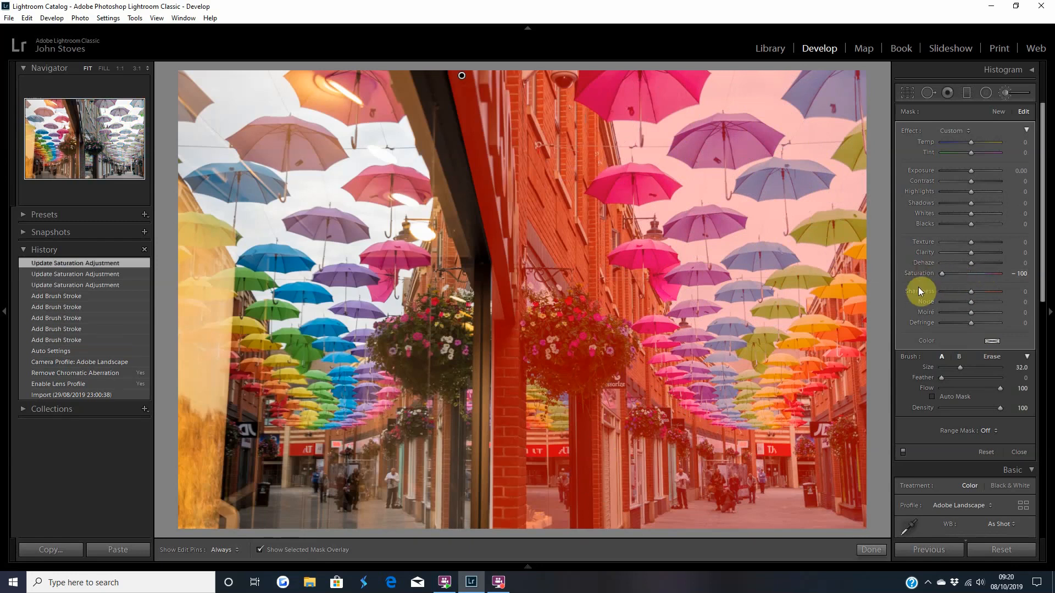
pyautogui.click(259, 550)
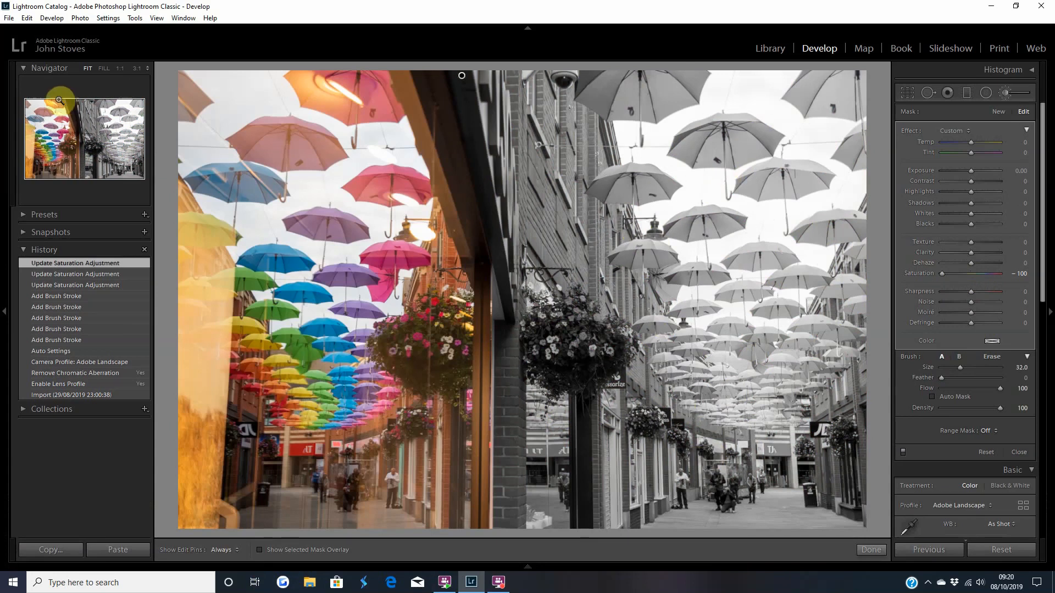
# - Erase the mask from the canopy of the large umbrella near the upper middle of the grey half to restore its purple colour
pyautogui.click(103, 68)
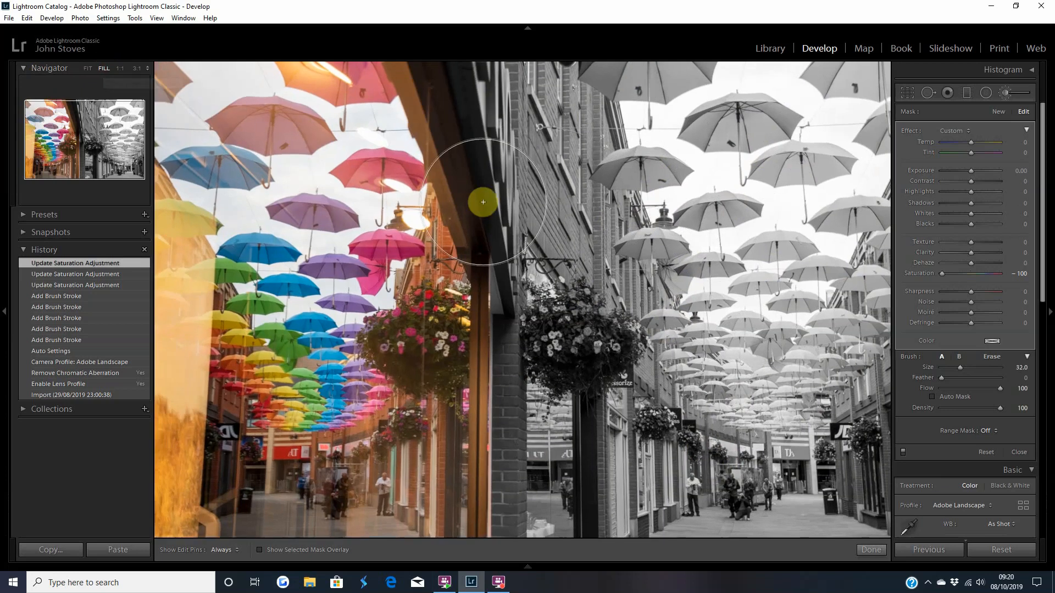
pyautogui.click(122, 70)
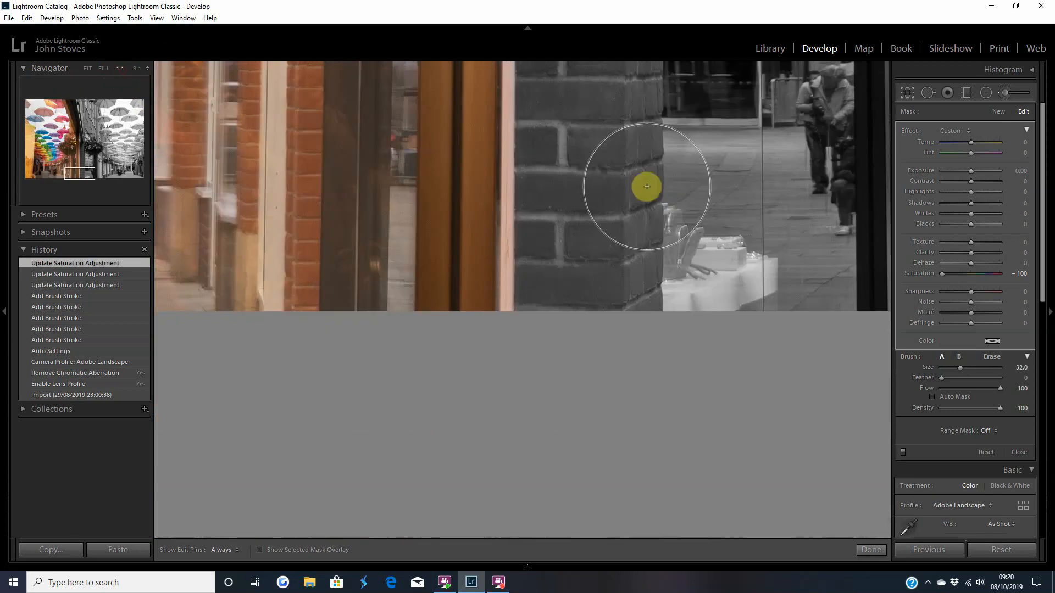
pyautogui.click(120, 120)
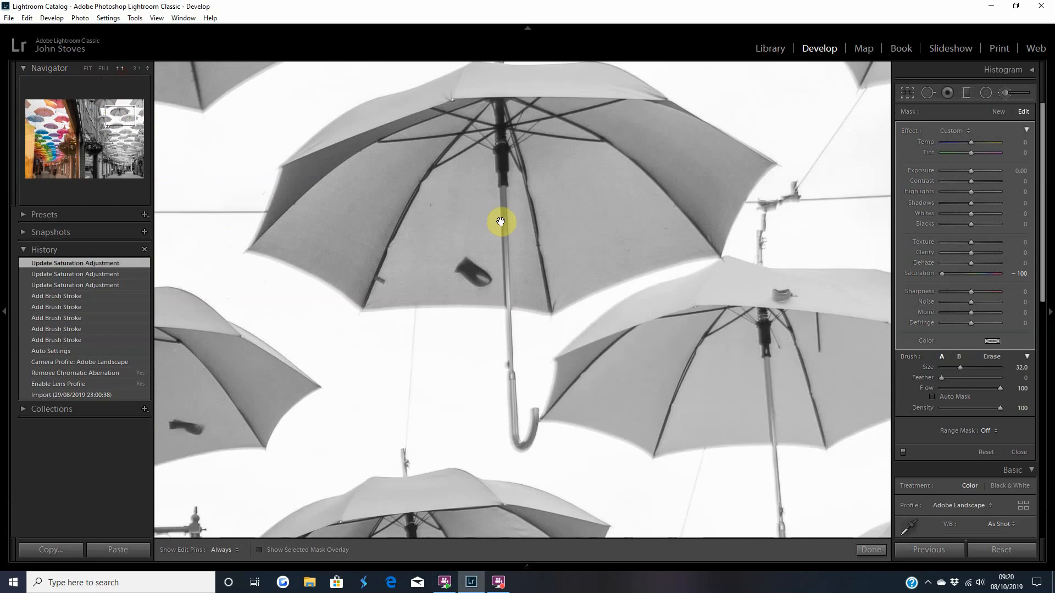
pyautogui.moveTo(502, 219); pyautogui.dragTo(495, 282)
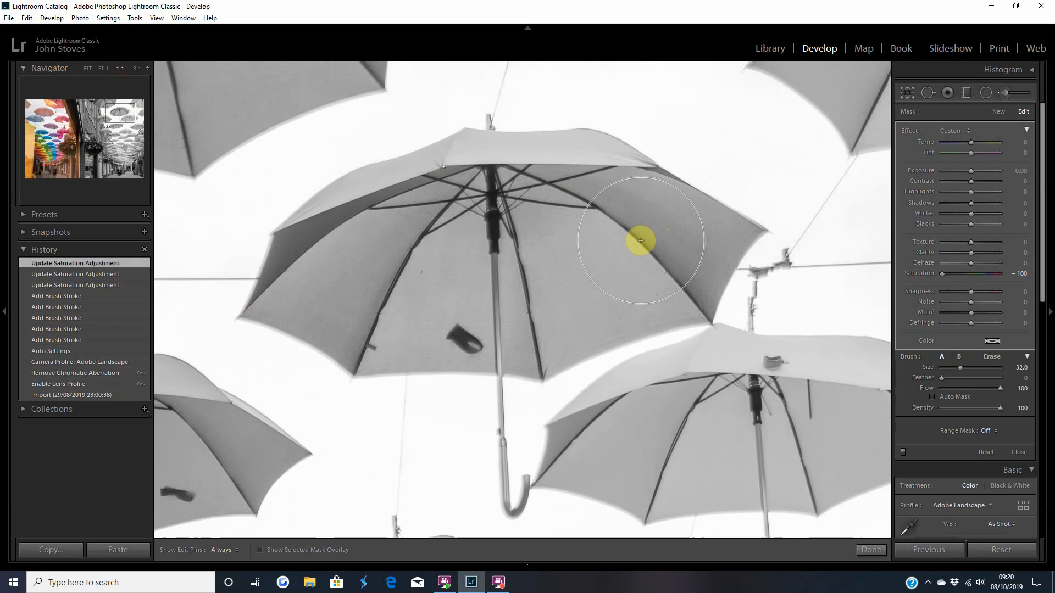
pyautogui.press('alt')
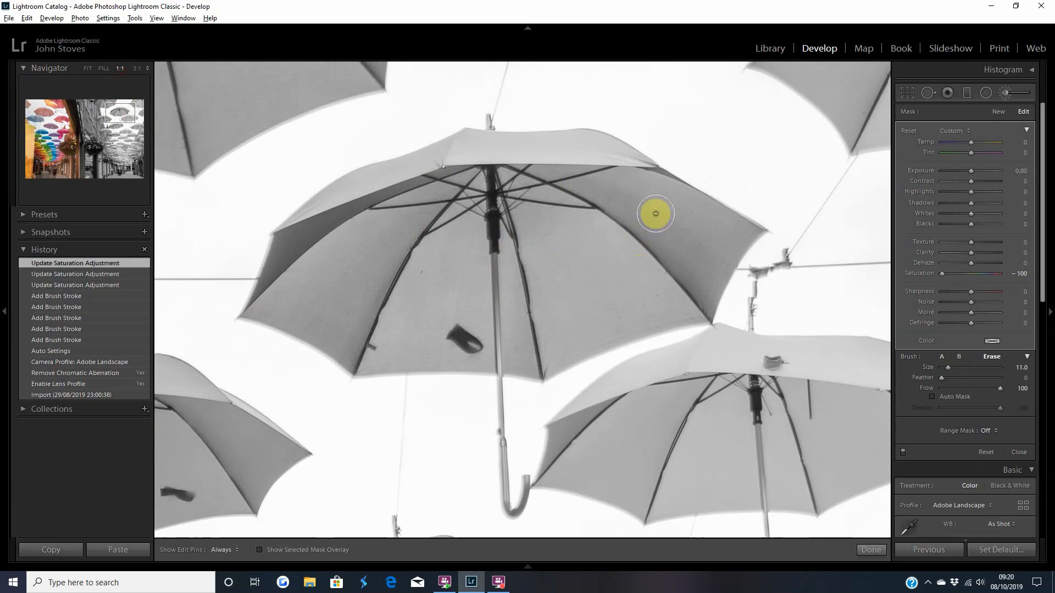
pyautogui.moveTo(658, 185)
pyautogui.mouseDown()
pyautogui.moveTo(580, 140)
pyautogui.moveTo(439, 141)
pyautogui.moveTo(329, 188)
pyautogui.moveTo(300, 211)
pyautogui.moveTo(250, 319)
pyautogui.moveTo(387, 387)
pyautogui.moveTo(553, 370)
pyautogui.moveTo(706, 307)
pyautogui.moveTo(752, 237)
pyautogui.moveTo(677, 193)
pyautogui.moveTo(603, 172)
pyautogui.moveTo(377, 200)
pyautogui.moveTo(327, 235)
pyautogui.moveTo(431, 186)
pyautogui.moveTo(509, 177)
pyautogui.moveTo(468, 168)
pyautogui.moveTo(380, 197)
pyautogui.moveTo(306, 248)
pyautogui.moveTo(289, 289)
pyautogui.moveTo(356, 348)
pyautogui.moveTo(278, 299)
pyautogui.moveTo(339, 254)
pyautogui.moveTo(468, 200)
pyautogui.moveTo(360, 261)
pyautogui.moveTo(339, 300)
pyautogui.moveTo(393, 339)
pyautogui.moveTo(386, 356)
pyautogui.moveTo(369, 358)
pyautogui.moveTo(444, 359)
pyautogui.moveTo(537, 346)
pyautogui.moveTo(677, 289)
pyautogui.moveTo(706, 239)
pyautogui.moveTo(558, 194)
pyautogui.moveTo(478, 211)
pyautogui.moveTo(312, 283)
pyautogui.moveTo(361, 318)
pyautogui.moveTo(440, 343)
pyautogui.moveTo(574, 306)
pyautogui.moveTo(691, 246)
pyautogui.moveTo(608, 231)
pyautogui.moveTo(491, 244)
pyautogui.moveTo(356, 293)
pyautogui.moveTo(396, 321)
pyautogui.moveTo(537, 304)
pyautogui.moveTo(614, 275)
pyautogui.moveTo(567, 254)
pyautogui.moveTo(511, 257)
pyautogui.moveTo(424, 294)
pyautogui.moveTo(542, 273)
pyautogui.moveTo(391, 295)
pyautogui.moveTo(583, 272)
pyautogui.moveTo(511, 276)
pyautogui.moveTo(483, 336)
pyautogui.mouseUp()
pyautogui.scroll(-4, 498, 336)
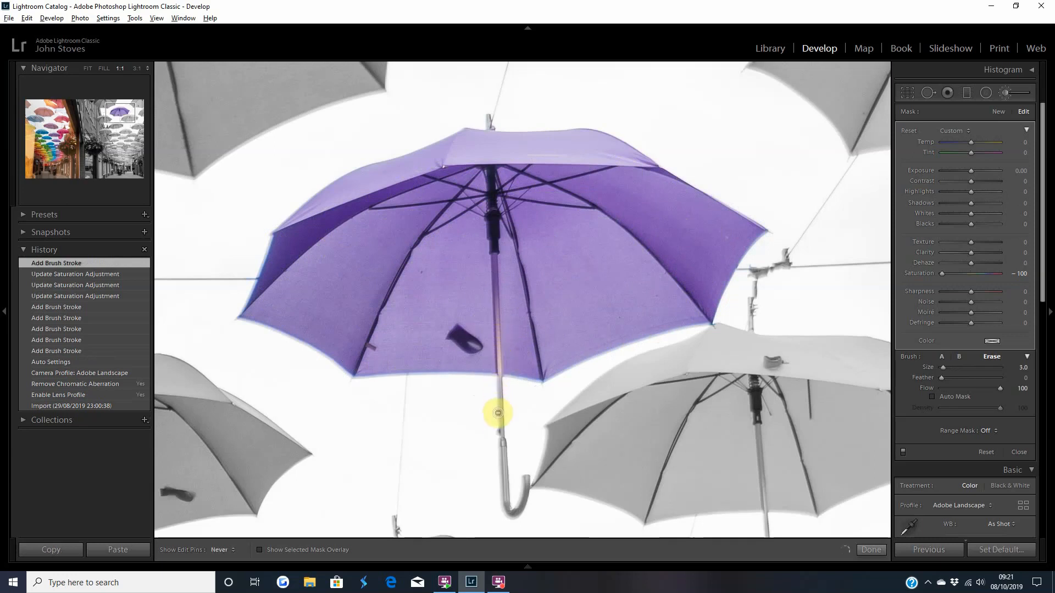
# - Erase the mask along the purple umbrella's shaft and hooked handle with a size 3.0 eraser
pyautogui.moveTo(498, 404)
pyautogui.mouseDown()
pyautogui.moveTo(500, 389)
pyautogui.moveTo(504, 465)
pyautogui.mouseUp()
pyautogui.moveTo(506, 502); pyautogui.dragTo(487, 259)
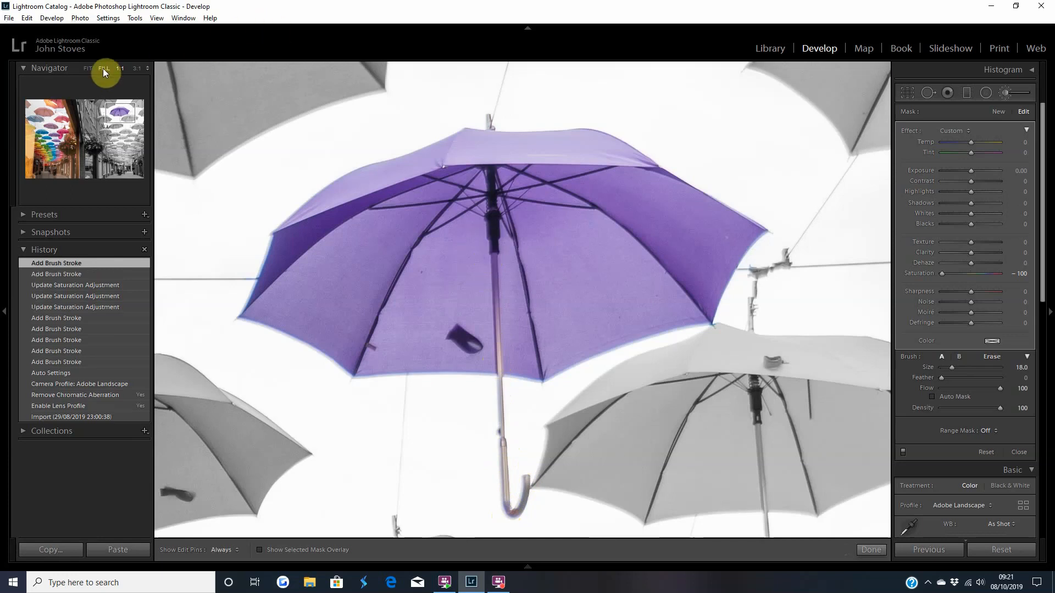
pyautogui.click(87, 69)
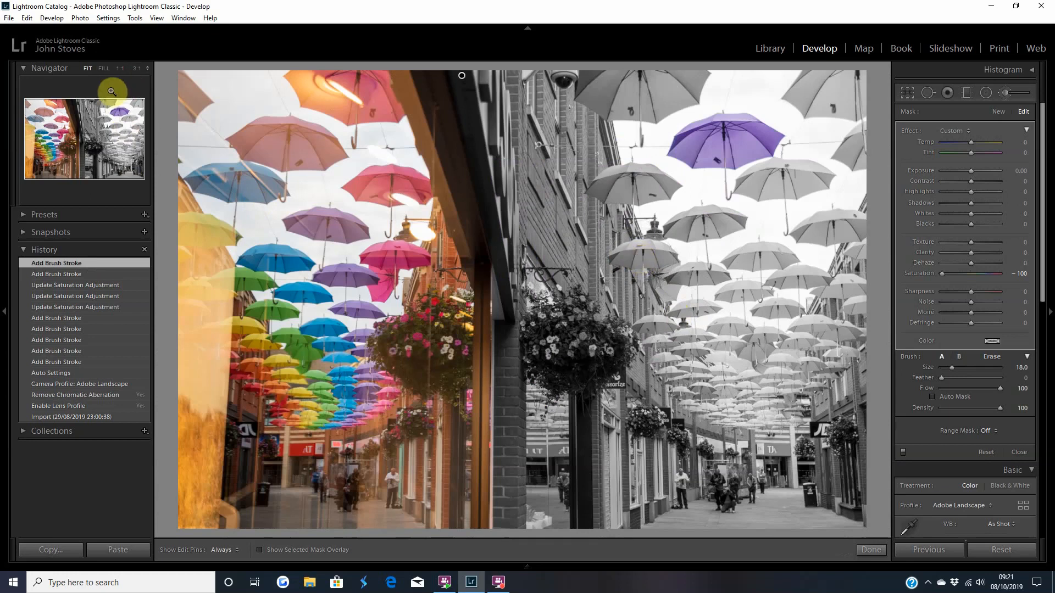
# - Erase the mask from the canopy, shaft and handle of the umbrella just below the wall lamp to restore its pink colour
pyautogui.click(121, 68)
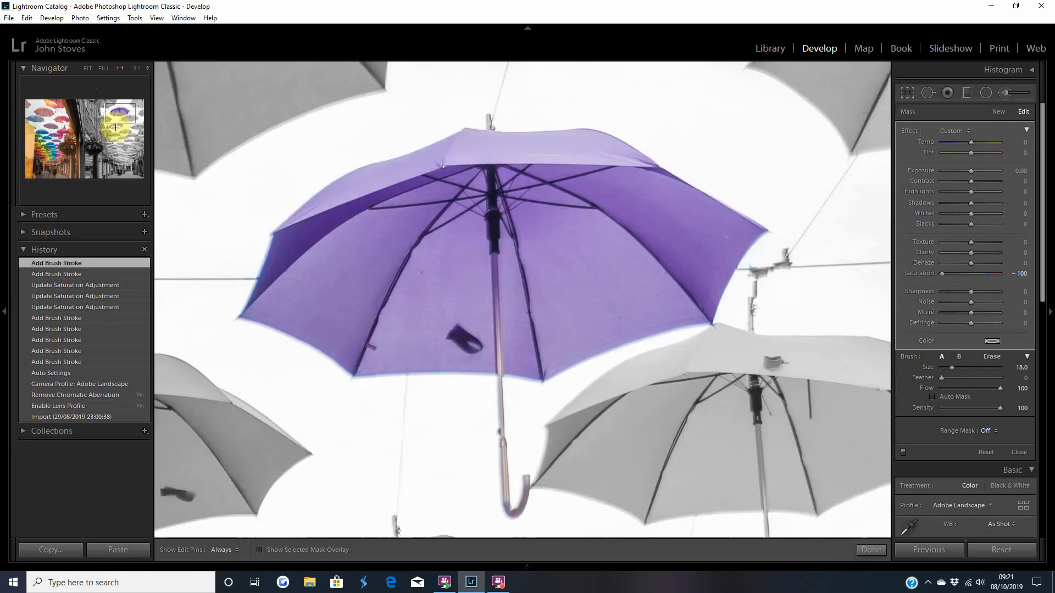
pyautogui.moveTo(310, 433); pyautogui.dragTo(631, 165)
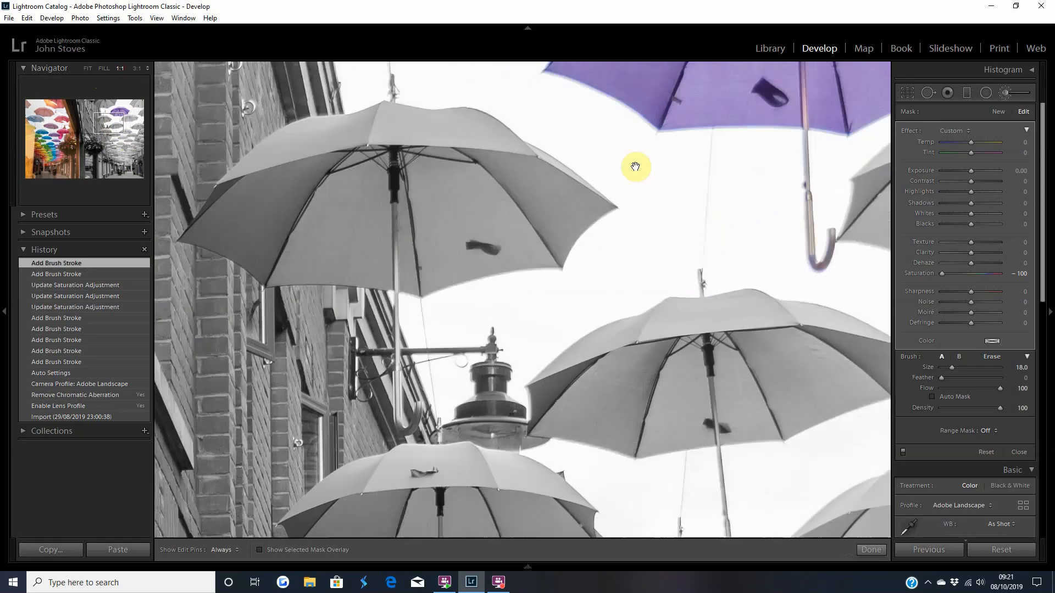
pyautogui.moveTo(509, 358); pyautogui.dragTo(486, 138)
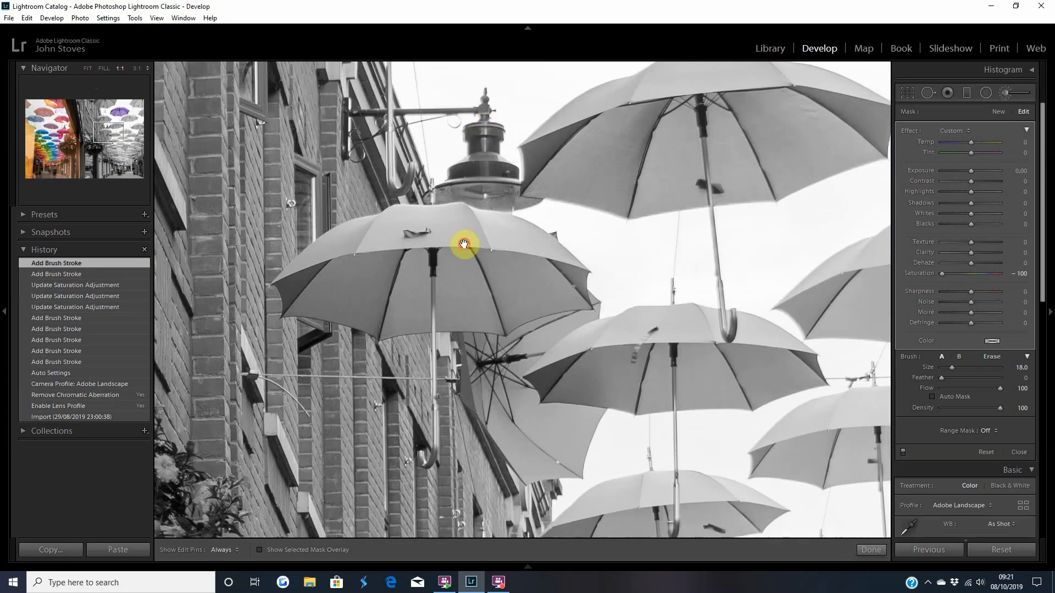
pyautogui.moveTo(464, 242); pyautogui.dragTo(495, 211)
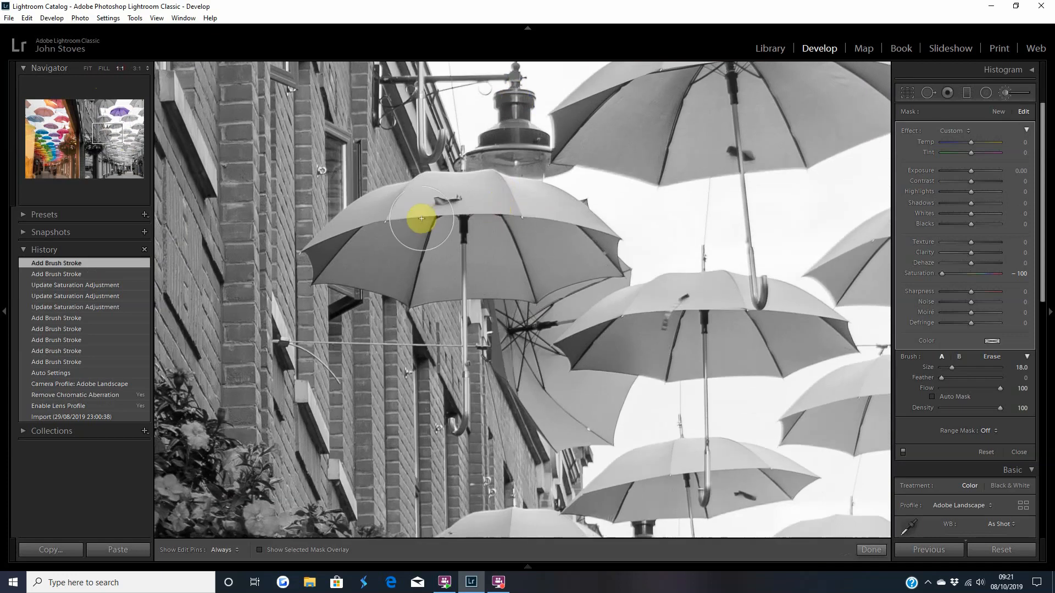
pyautogui.press('alt')
pyautogui.moveTo(312, 245)
pyautogui.mouseDown()
pyautogui.moveTo(369, 209)
pyautogui.moveTo(342, 245)
pyautogui.moveTo(397, 207)
pyautogui.moveTo(449, 197)
pyautogui.moveTo(444, 186)
pyautogui.moveTo(421, 195)
pyautogui.moveTo(486, 187)
pyautogui.moveTo(577, 209)
pyautogui.moveTo(611, 255)
pyautogui.moveTo(511, 289)
pyautogui.moveTo(391, 286)
pyautogui.moveTo(330, 272)
pyautogui.moveTo(328, 255)
pyautogui.moveTo(348, 241)
pyautogui.moveTo(554, 223)
pyautogui.moveTo(562, 238)
pyautogui.moveTo(473, 257)
pyautogui.moveTo(468, 412)
pyautogui.moveTo(455, 432)
pyautogui.moveTo(471, 403)
pyautogui.moveTo(478, 258)
pyautogui.moveTo(457, 228)
pyautogui.moveTo(417, 245)
pyautogui.mouseUp()
pyautogui.press('[')
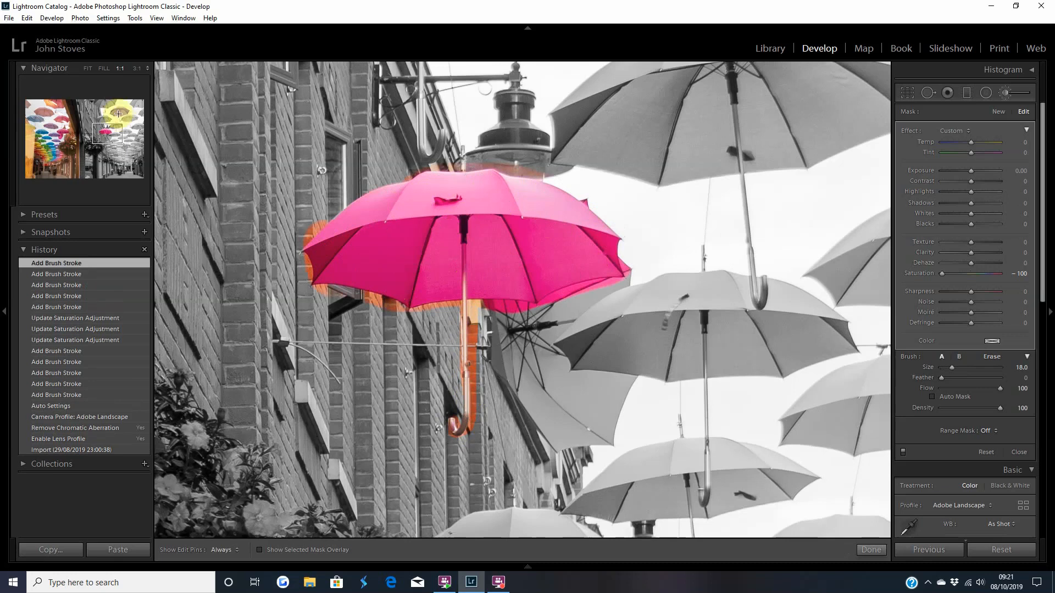
# - Repaint the mask at size 9.0 over the pink spill on the open umbrella behind the pink canopy's lower edge
pyautogui.click(138, 68)
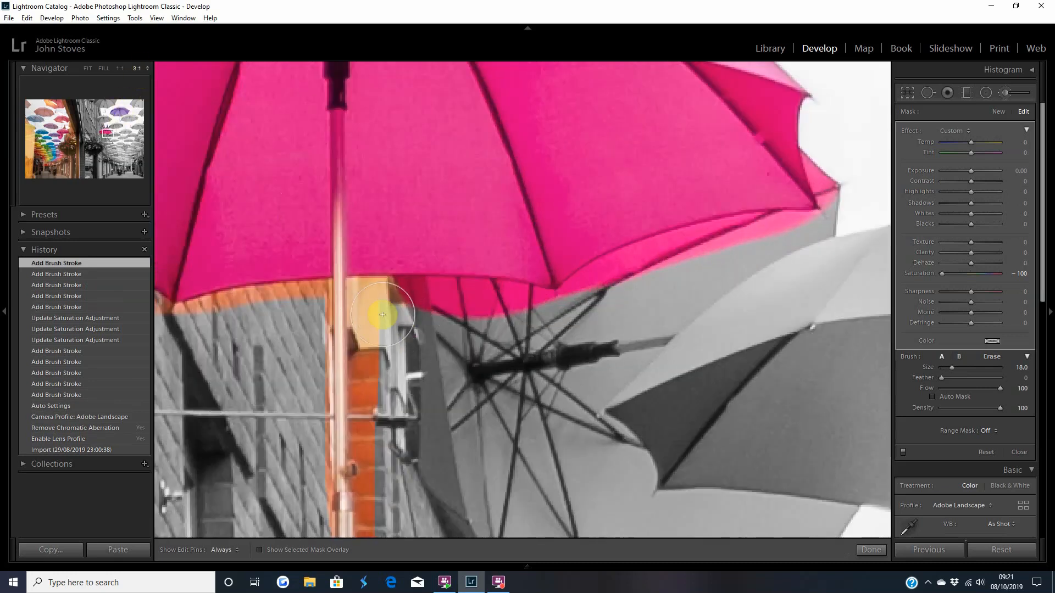
pyautogui.scroll(-3, 383, 315)
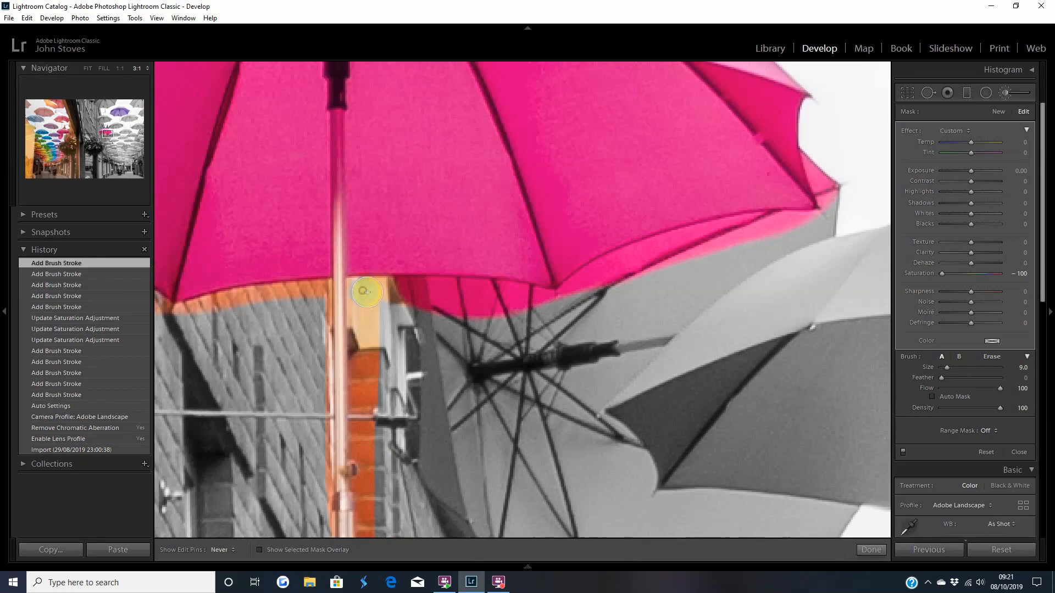
pyautogui.moveTo(392, 291); pyautogui.dragTo(568, 310)
pyautogui.moveTo(474, 317); pyautogui.dragTo(375, 297)
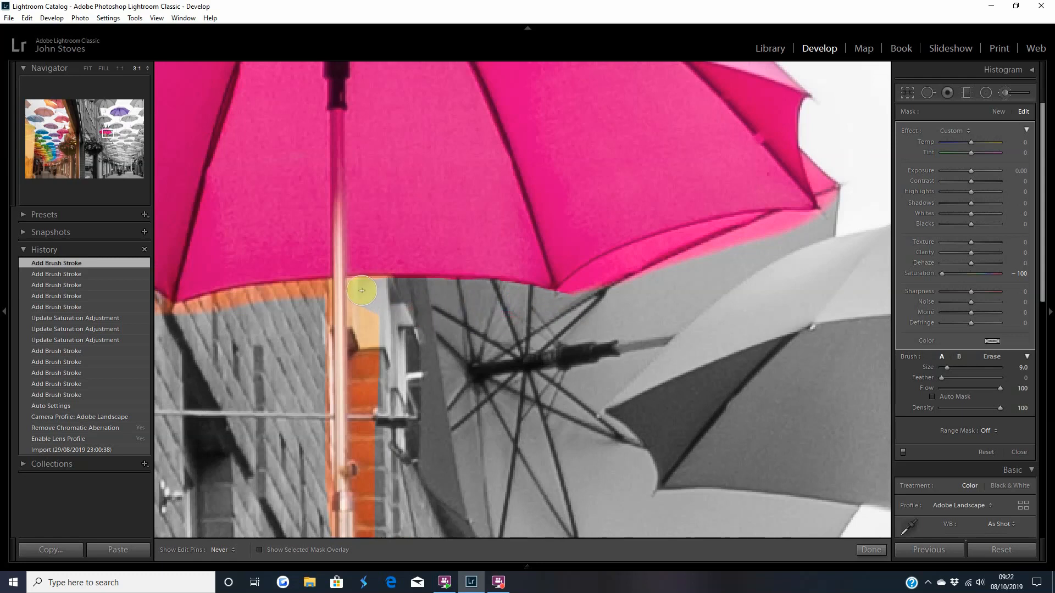
# - Repaint the mask over the coloured wall strip right of the upper shaft, refining the corner under the canopy at size 3.0
pyautogui.click(359, 291)
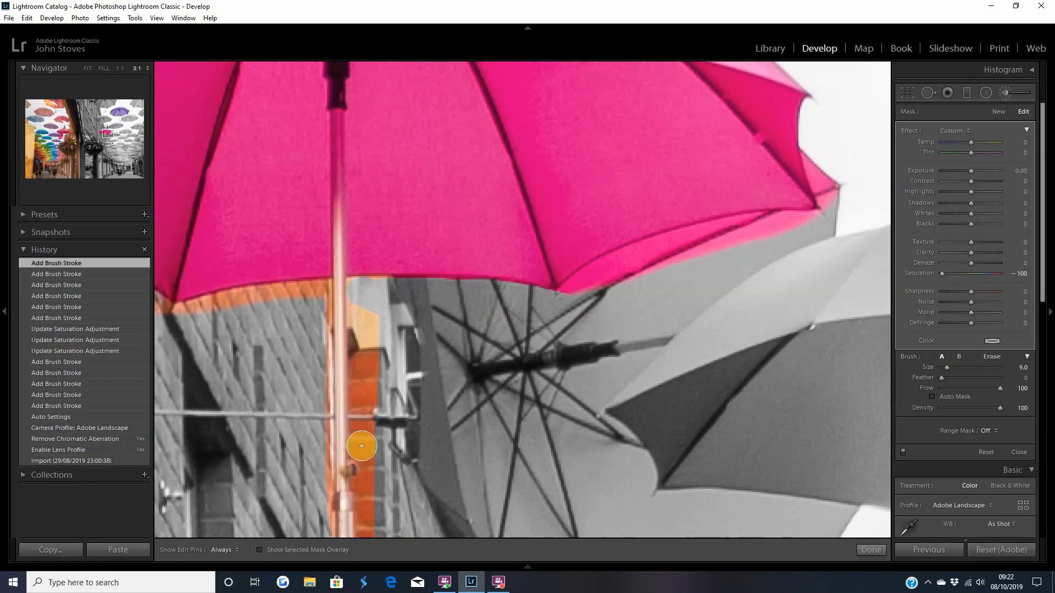
pyautogui.keyDown('shift'); pyautogui.click(361, 446); pyautogui.keyUp('shift')
pyautogui.moveTo(382, 326); pyautogui.dragTo(381, 407)
pyautogui.scroll(1, 377, 331)
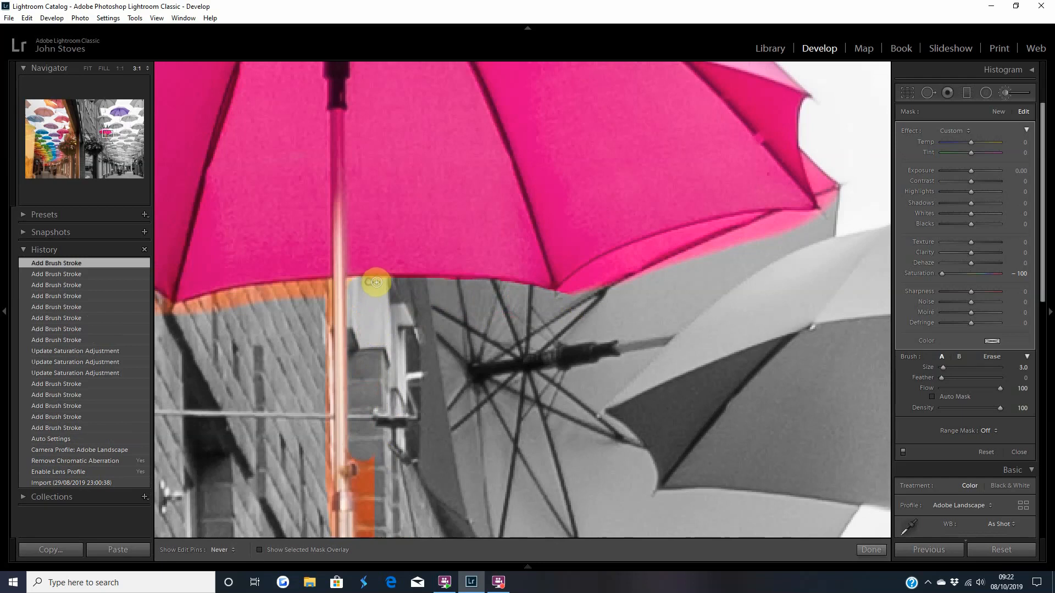
pyautogui.moveTo(349, 282); pyautogui.dragTo(350, 289)
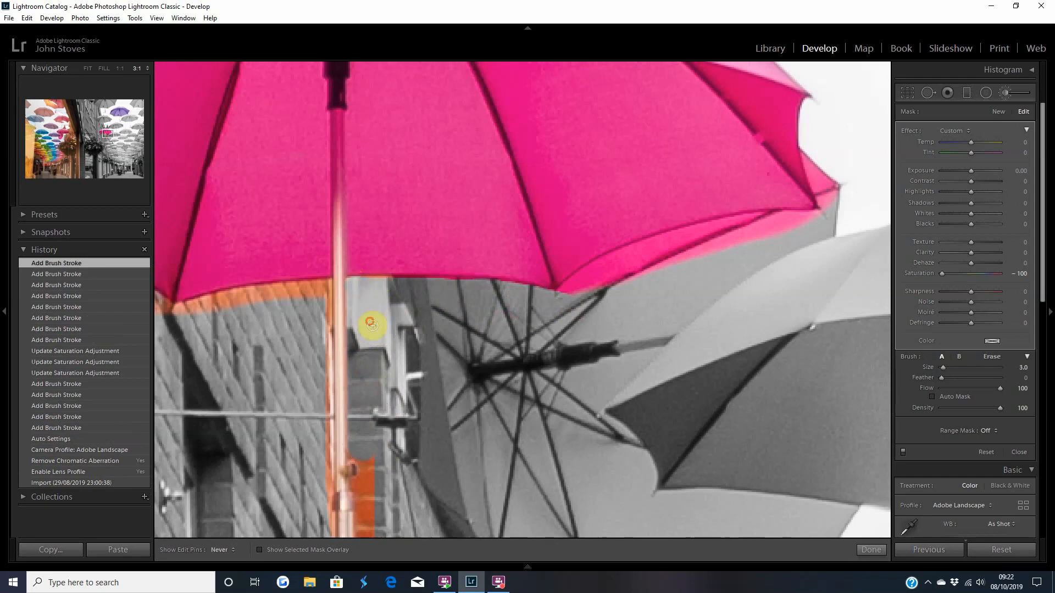
# - Repaint the mask over the orange brickwork right of the lower shaft and around the hooked handle, enlarging the brush from 3.0 to 7.0
pyautogui.press('space')
pyautogui.moveTo(408, 407); pyautogui.dragTo(440, 141)
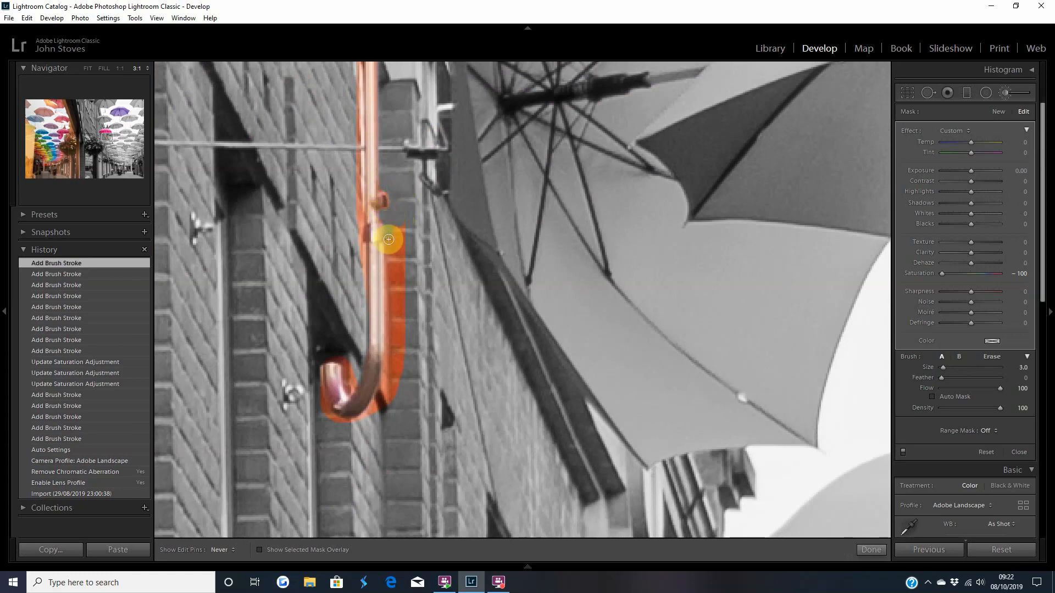
pyautogui.moveTo(390, 257)
pyautogui.mouseDown()
pyautogui.moveTo(396, 372)
pyautogui.moveTo(409, 255)
pyautogui.moveTo(409, 391)
pyautogui.moveTo(390, 464)
pyautogui.mouseUp()
pyautogui.scroll(4, 410, 260)
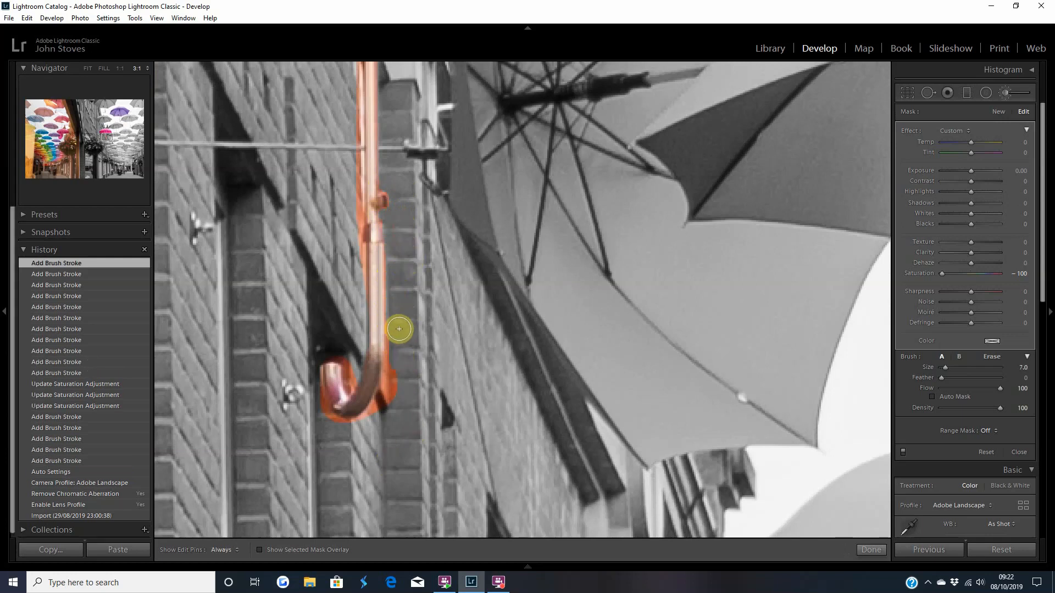
pyautogui.moveTo(395, 343)
pyautogui.mouseDown()
pyautogui.moveTo(372, 422)
pyautogui.moveTo(401, 344)
pyautogui.moveTo(403, 426)
pyautogui.mouseUp()
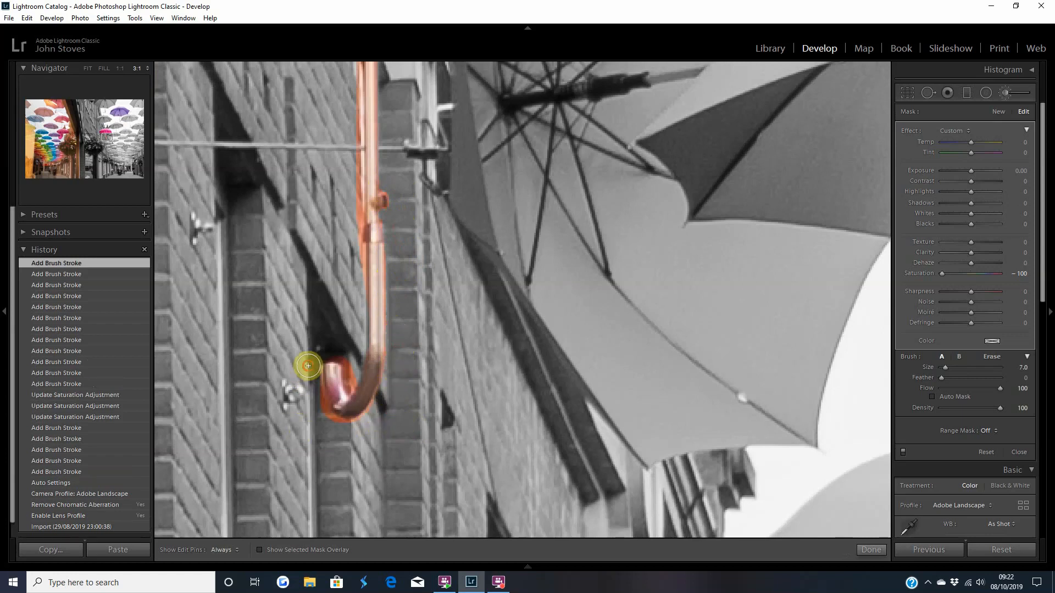
pyautogui.moveTo(313, 388)
pyautogui.mouseDown()
pyautogui.moveTo(317, 408)
pyautogui.moveTo(346, 430)
pyautogui.moveTo(369, 417)
pyautogui.moveTo(448, 422)
pyautogui.mouseUp()
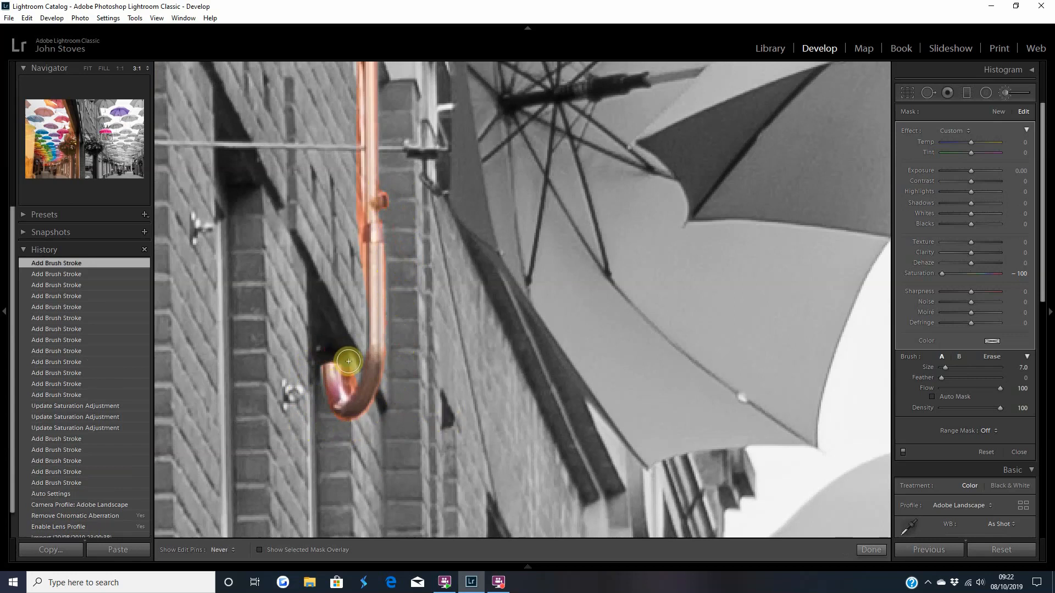
pyautogui.click(349, 360)
# - Repaint the mask along the left edge of the pink umbrella's shaft with a size 3.0 brush
pyautogui.scroll(-4, 349, 359)
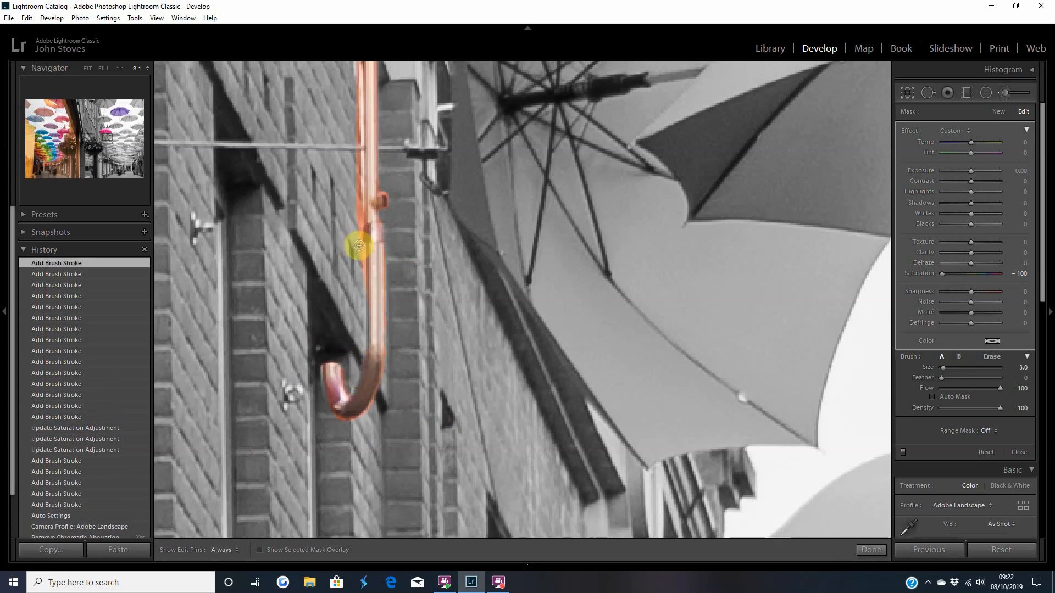
pyautogui.moveTo(363, 248); pyautogui.dragTo(361, 288)
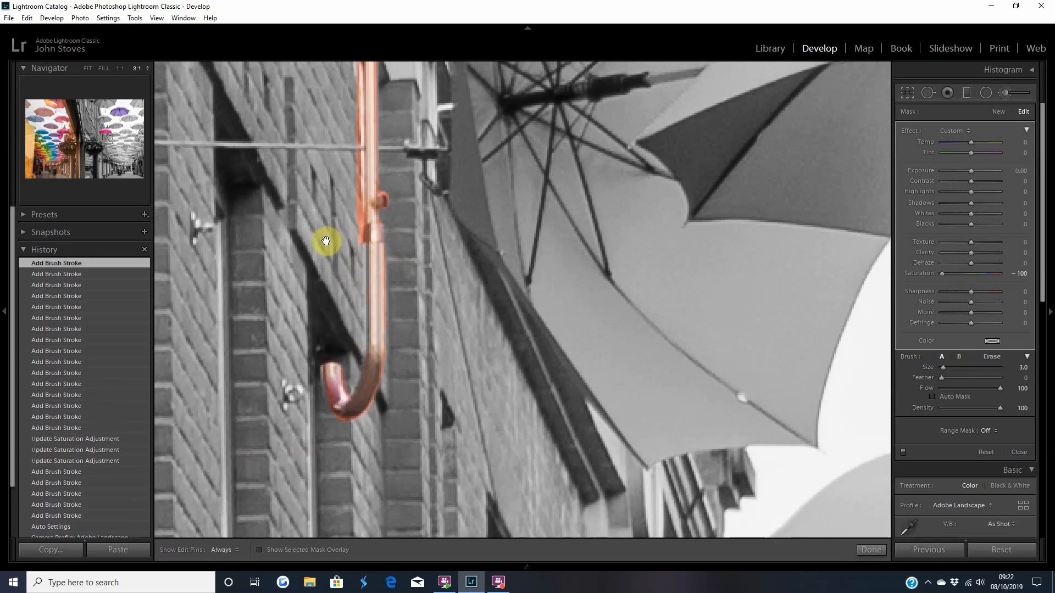
pyautogui.moveTo(334, 239)
pyautogui.mouseDown()
pyautogui.moveTo(311, 110)
pyautogui.moveTo(348, 288)
pyautogui.mouseUp()
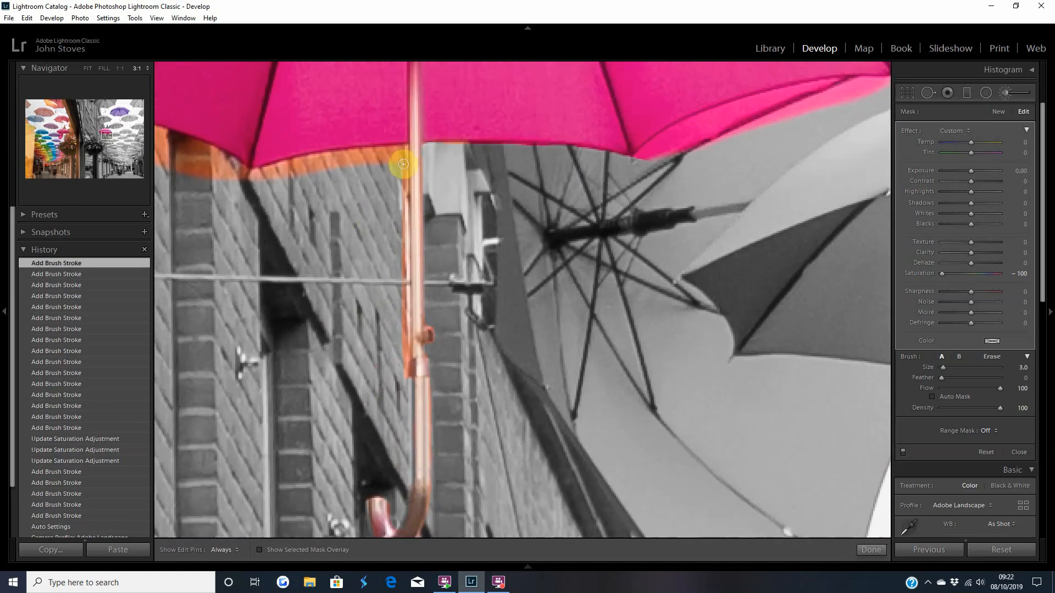
pyautogui.moveTo(404, 147); pyautogui.dragTo(404, 363)
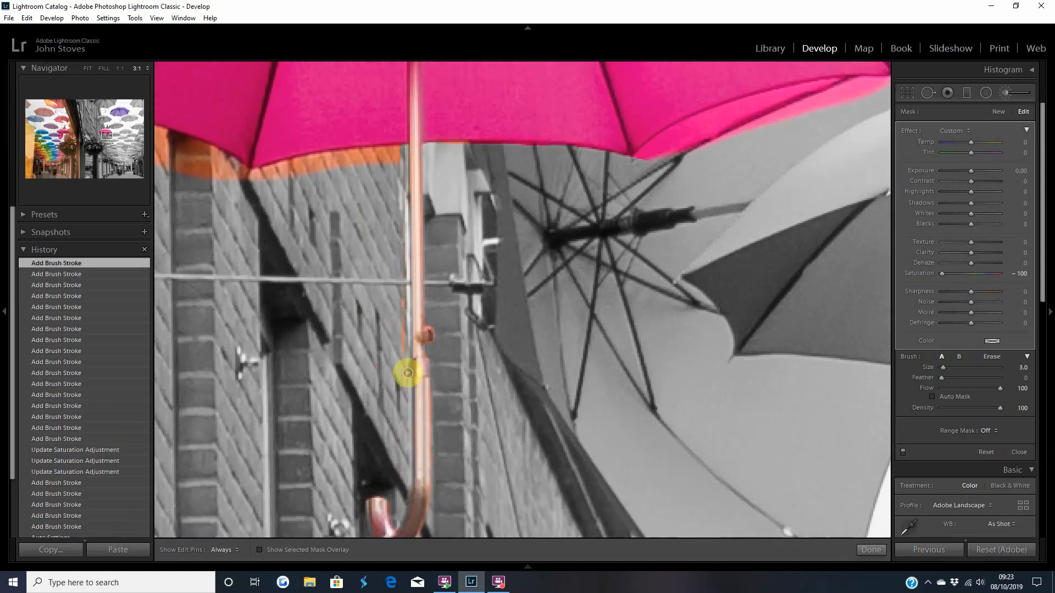
pyautogui.keyDown('shift'); pyautogui.click(408, 373); pyautogui.keyUp('shift')
# - Repaint the mask at size 6.0 over the orange brickwork under the pink canopy's edge immediately left of the shaft
pyautogui.scroll(2, 291, 216)
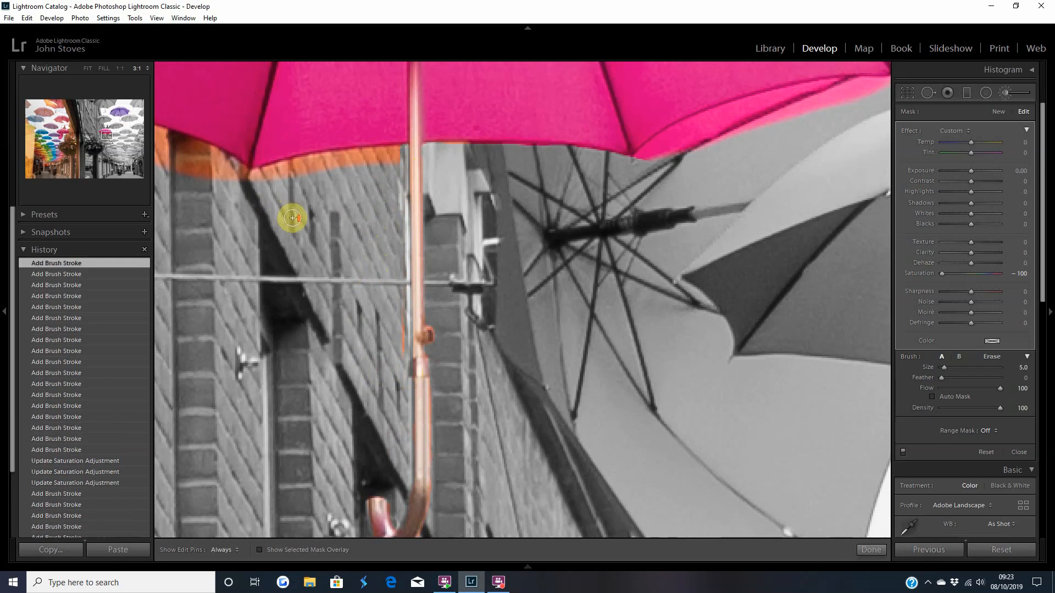
pyautogui.scroll(1, 263, 181)
pyautogui.press('h')
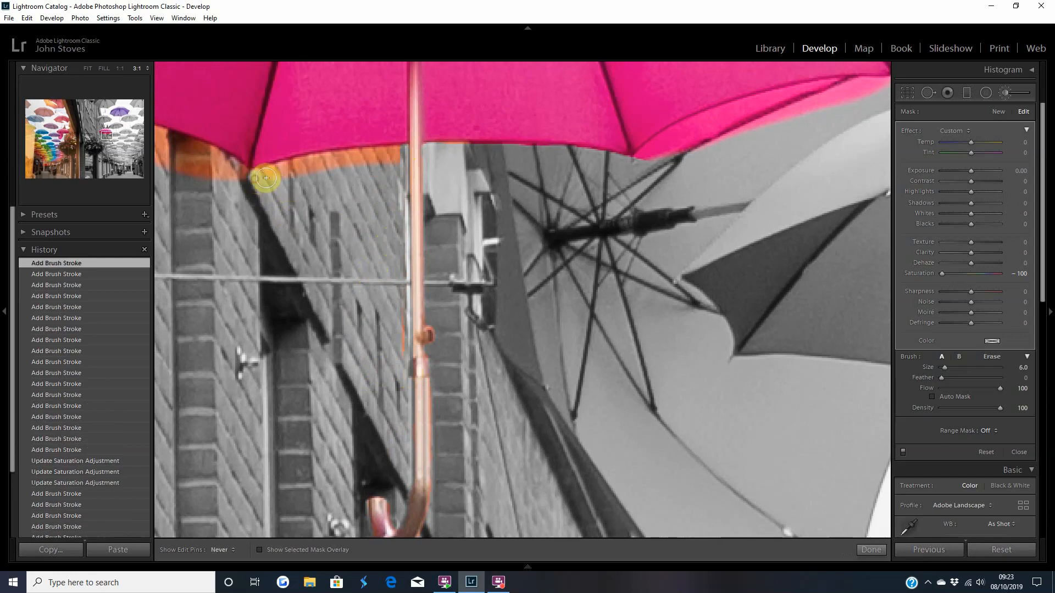
pyautogui.moveTo(295, 166); pyautogui.dragTo(390, 158)
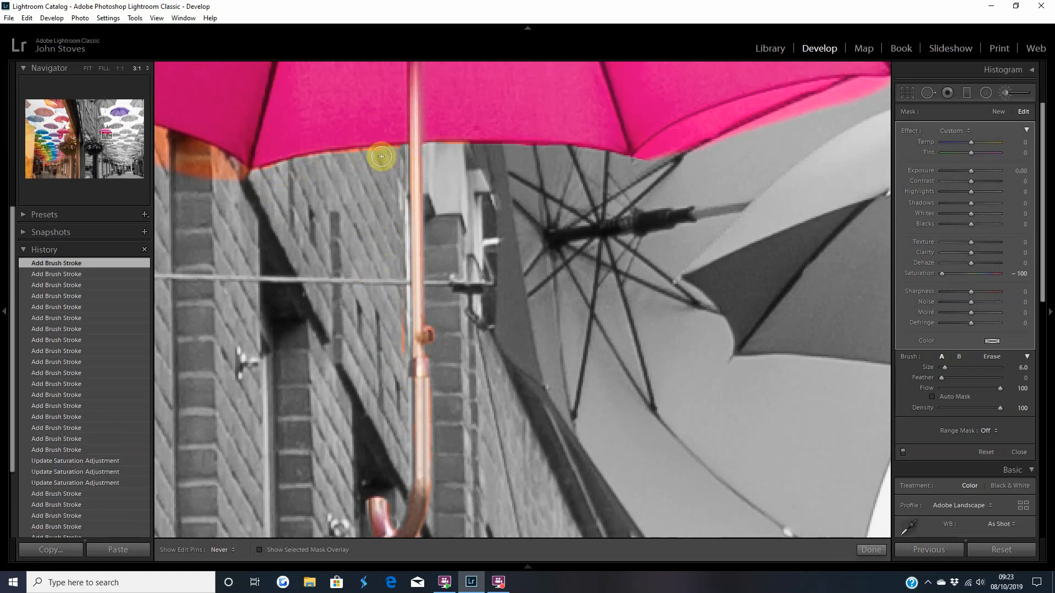
pyautogui.moveTo(260, 189)
pyautogui.mouseDown()
pyautogui.moveTo(193, 150)
pyautogui.moveTo(234, 172)
pyautogui.moveTo(222, 155)
pyautogui.moveTo(173, 144)
pyautogui.moveTo(190, 175)
pyautogui.mouseUp()
# - Mask the remaining orange brickwork under the canopy's left section at size 6.0, erasing the paint overlapping the pink fabric at size 3.0
pyautogui.moveTo(188, 229)
pyautogui.mouseDown()
pyautogui.moveTo(363, 301)
pyautogui.moveTo(417, 287)
pyautogui.mouseUp()
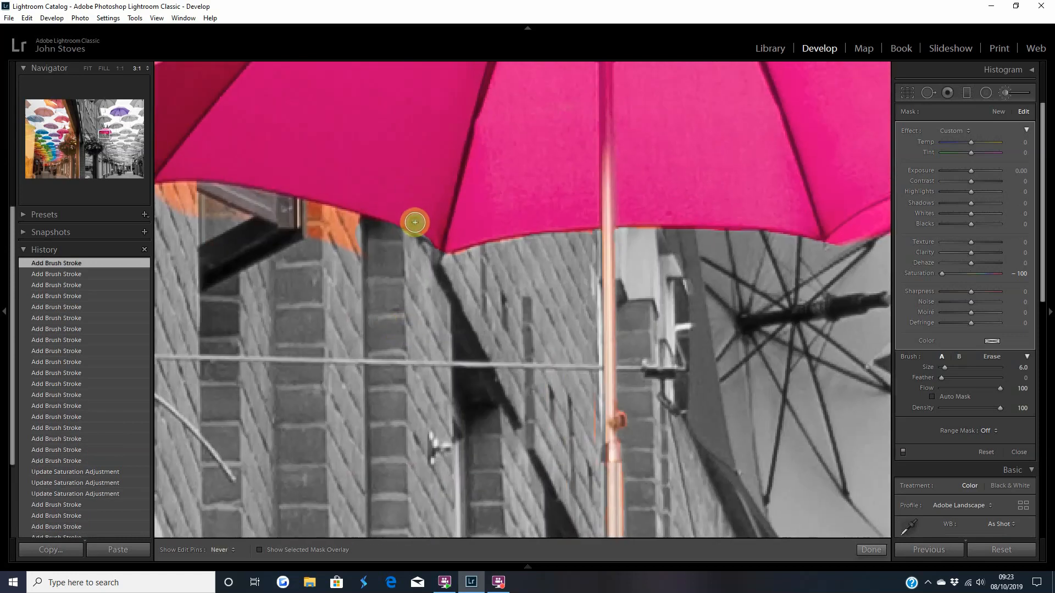
pyautogui.moveTo(420, 223); pyautogui.dragTo(420, 226)
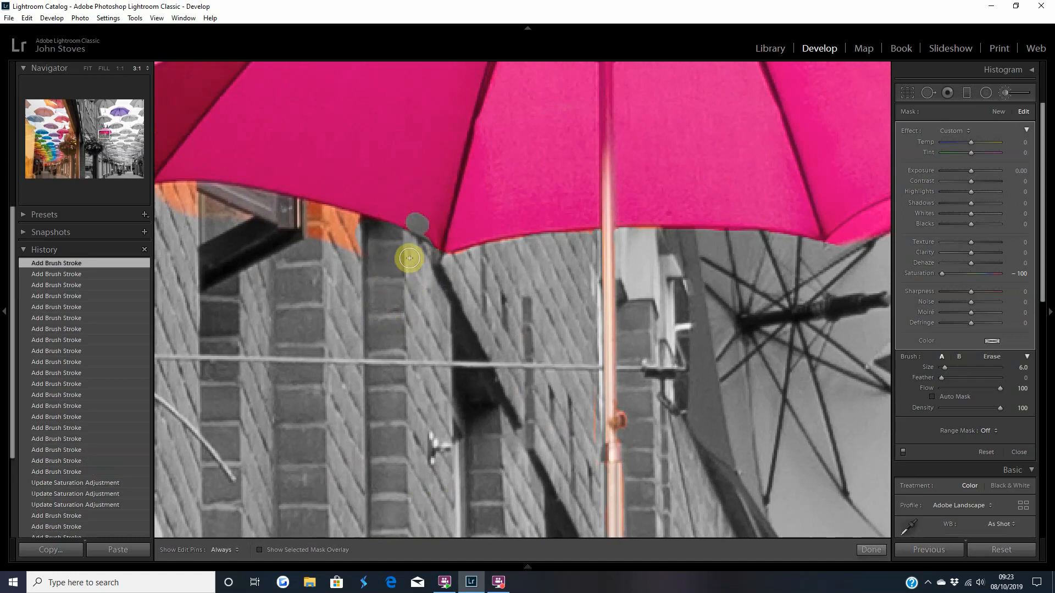
pyautogui.press('alt')
pyautogui.press('h')
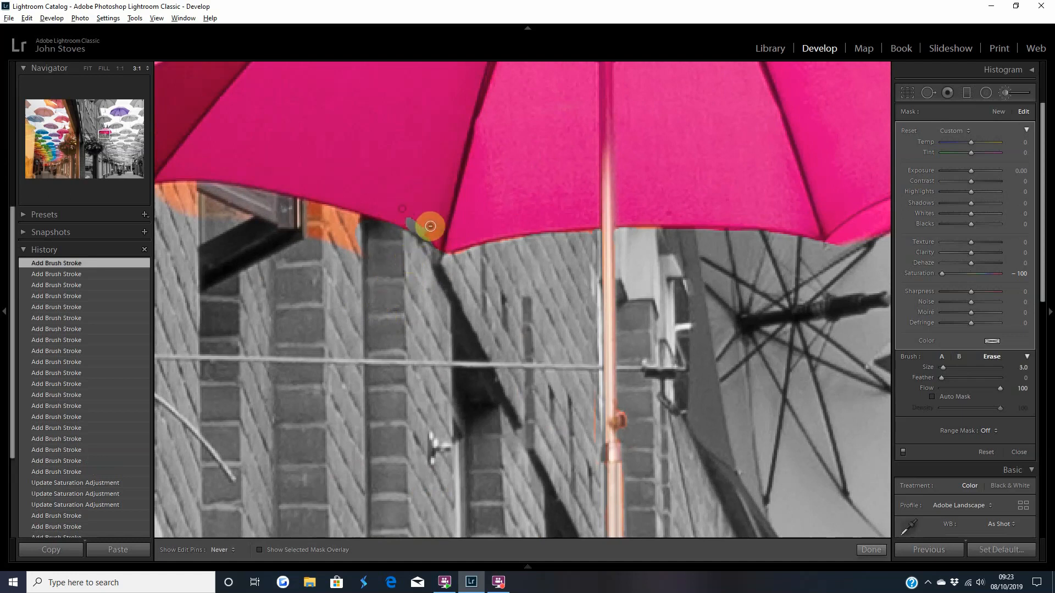
pyautogui.moveTo(409, 226)
pyautogui.mouseDown()
pyautogui.moveTo(438, 242)
pyautogui.moveTo(369, 242)
pyautogui.moveTo(365, 228)
pyautogui.moveTo(309, 214)
pyautogui.mouseUp()
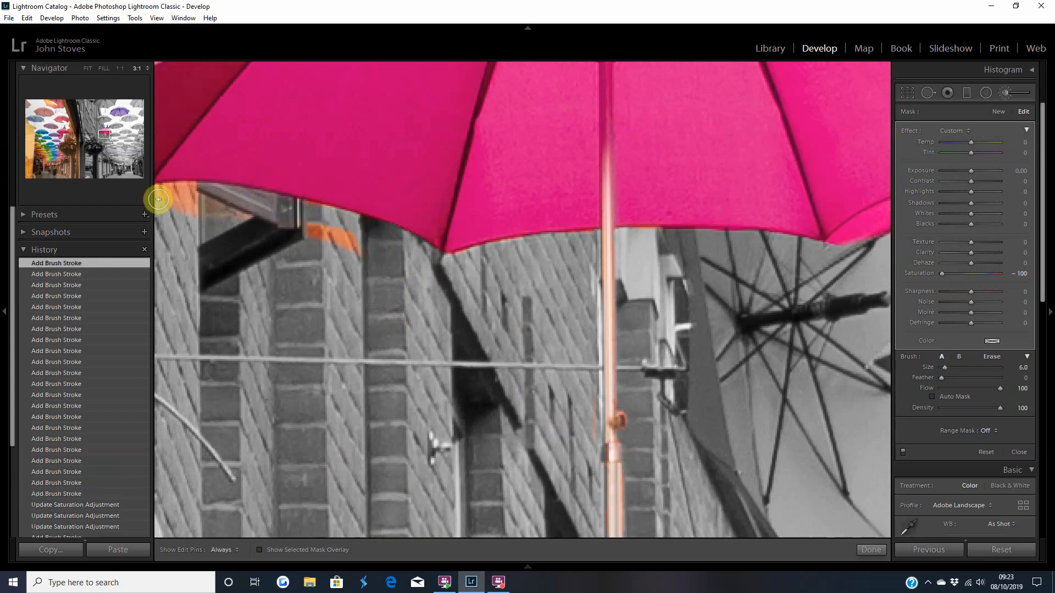
pyautogui.moveTo(158, 194)
pyautogui.mouseDown()
pyautogui.moveTo(266, 201)
pyautogui.moveTo(333, 222)
pyautogui.moveTo(305, 239)
pyautogui.moveTo(200, 208)
pyautogui.moveTo(325, 261)
pyautogui.mouseUp()
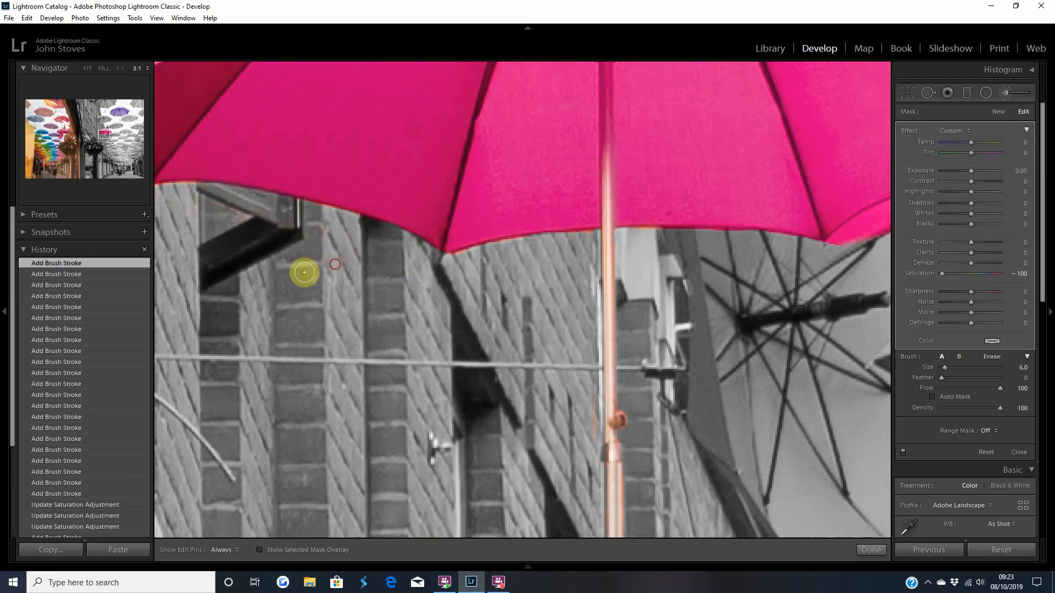
# - Mask the orange brickwork around the pink umbrella's left tip at size 6.0, erasing the paint overlapping the canopy at size 3.0
pyautogui.moveTo(213, 245); pyautogui.dragTo(454, 352)
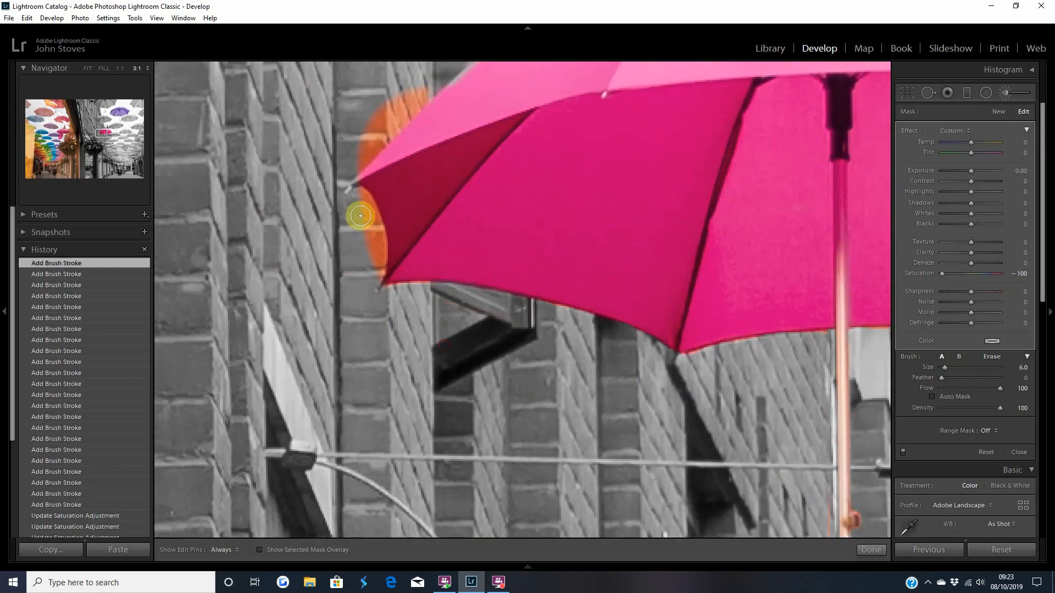
pyautogui.moveTo(362, 198)
pyautogui.mouseDown()
pyautogui.moveTo(378, 250)
pyautogui.moveTo(369, 292)
pyautogui.moveTo(370, 231)
pyautogui.moveTo(356, 231)
pyautogui.moveTo(386, 302)
pyautogui.moveTo(436, 293)
pyautogui.mouseUp()
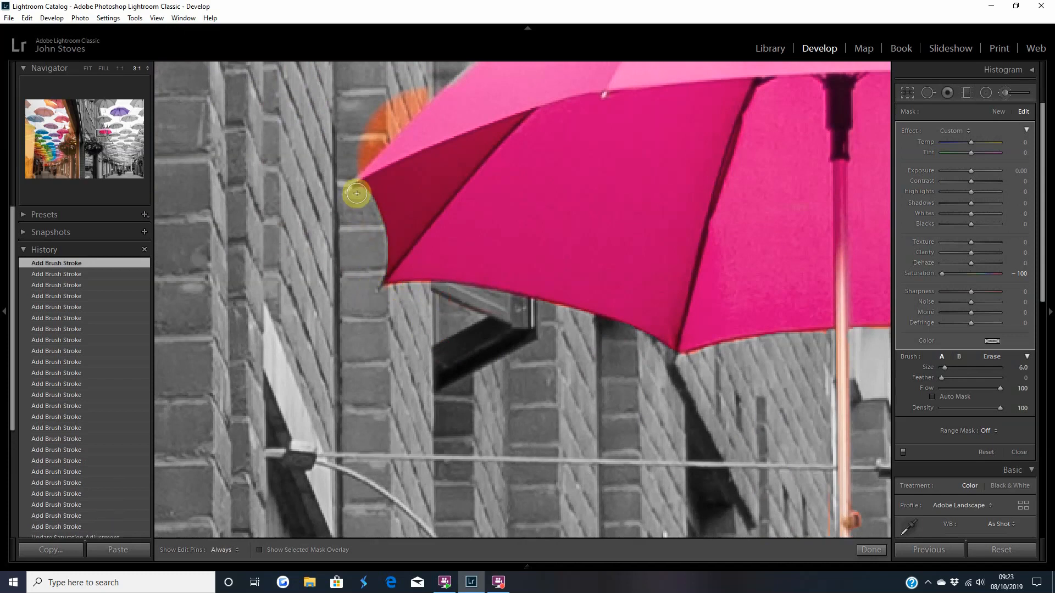
pyautogui.press('alt')
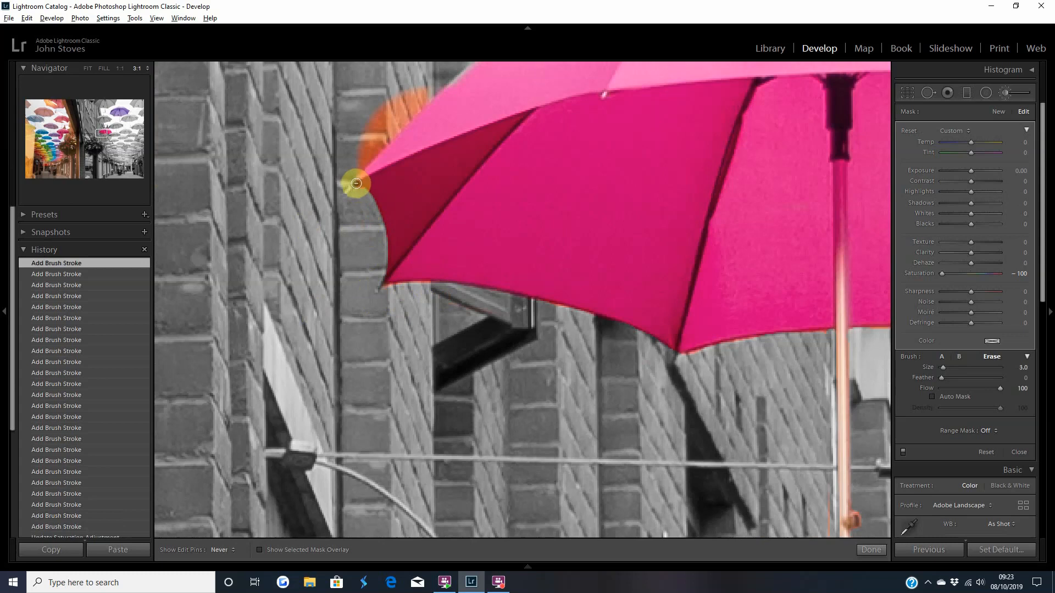
pyautogui.moveTo(354, 184)
pyautogui.mouseDown()
pyautogui.moveTo(377, 177)
pyautogui.moveTo(349, 167)
pyautogui.moveTo(429, 84)
pyautogui.moveTo(360, 155)
pyautogui.mouseUp()
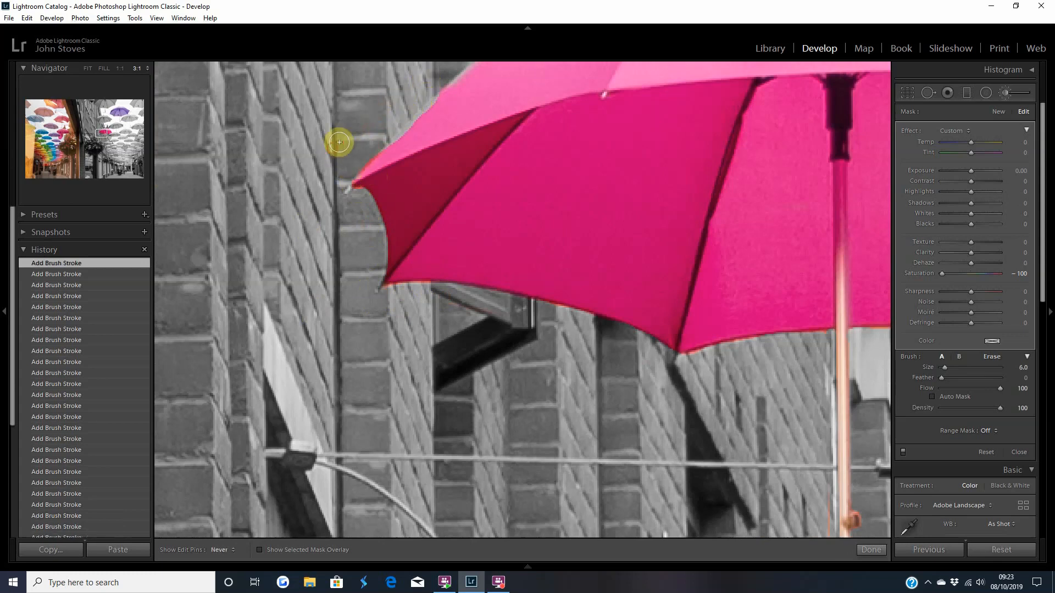
pyautogui.click(388, 145)
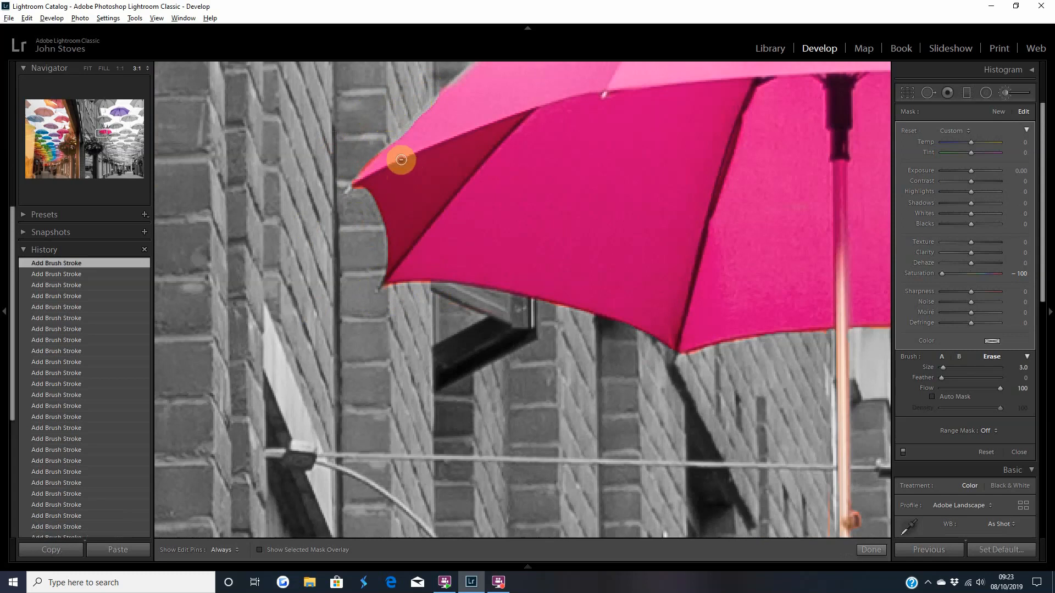
pyautogui.moveTo(388, 154)
pyautogui.mouseDown()
pyautogui.moveTo(433, 104)
pyautogui.moveTo(384, 158)
pyautogui.mouseUp()
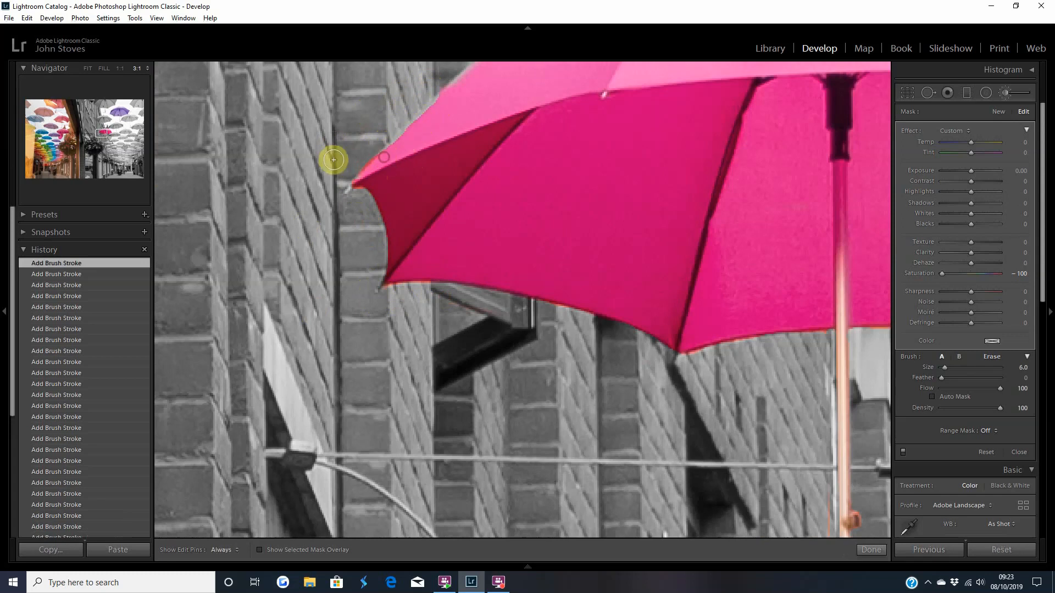
# - Repaint the mask at size 6.0 over the coloured background along the pink canopy's upper-left edge
pyautogui.moveTo(332, 111); pyautogui.dragTo(172, 301)
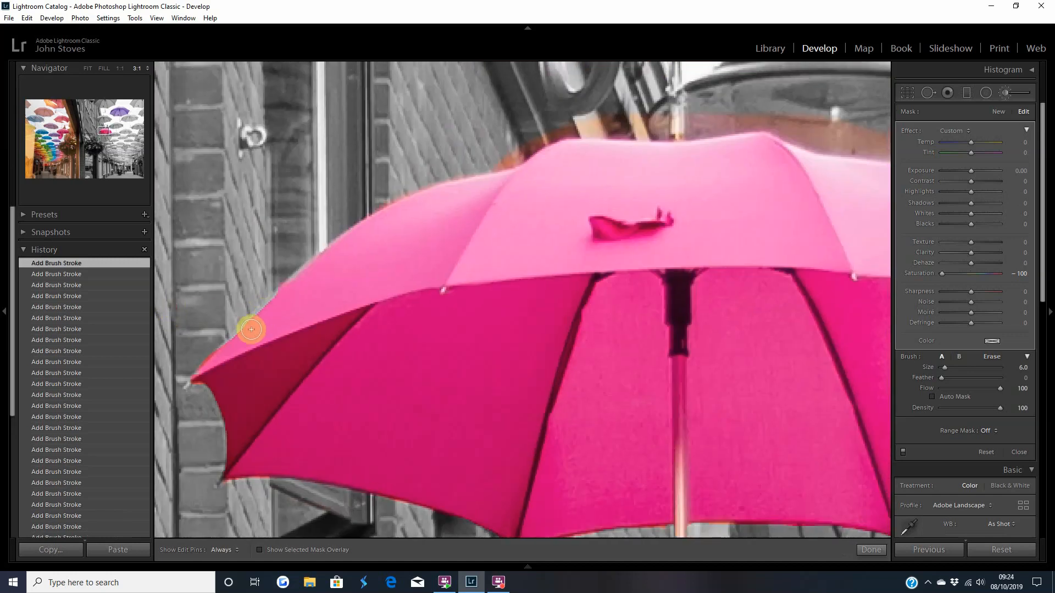
pyautogui.moveTo(252, 330)
pyautogui.mouseDown()
pyautogui.moveTo(217, 352)
pyautogui.moveTo(337, 252)
pyautogui.moveTo(225, 349)
pyautogui.mouseUp()
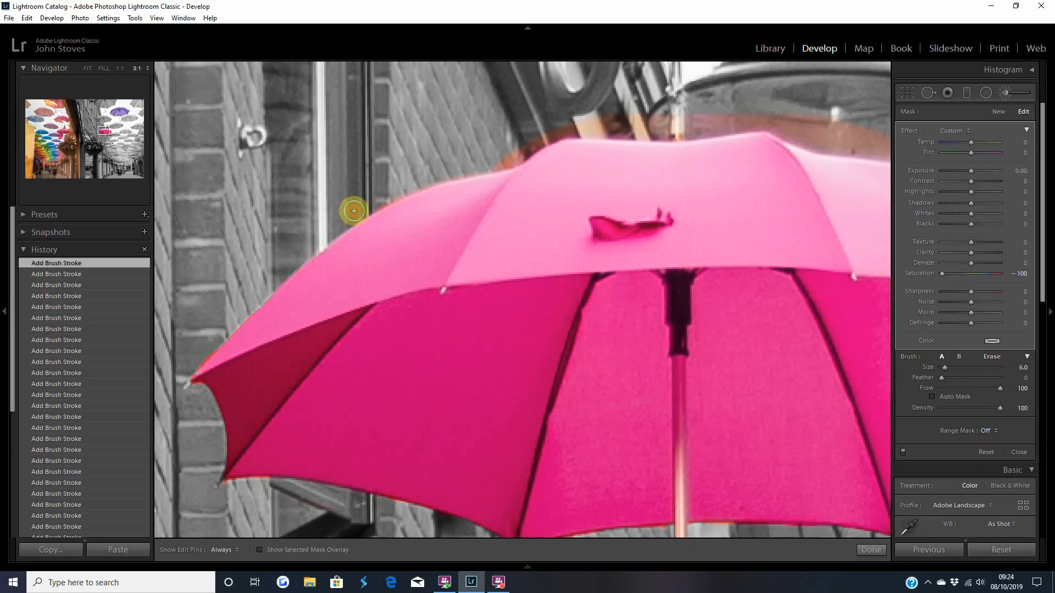
pyautogui.press('h')
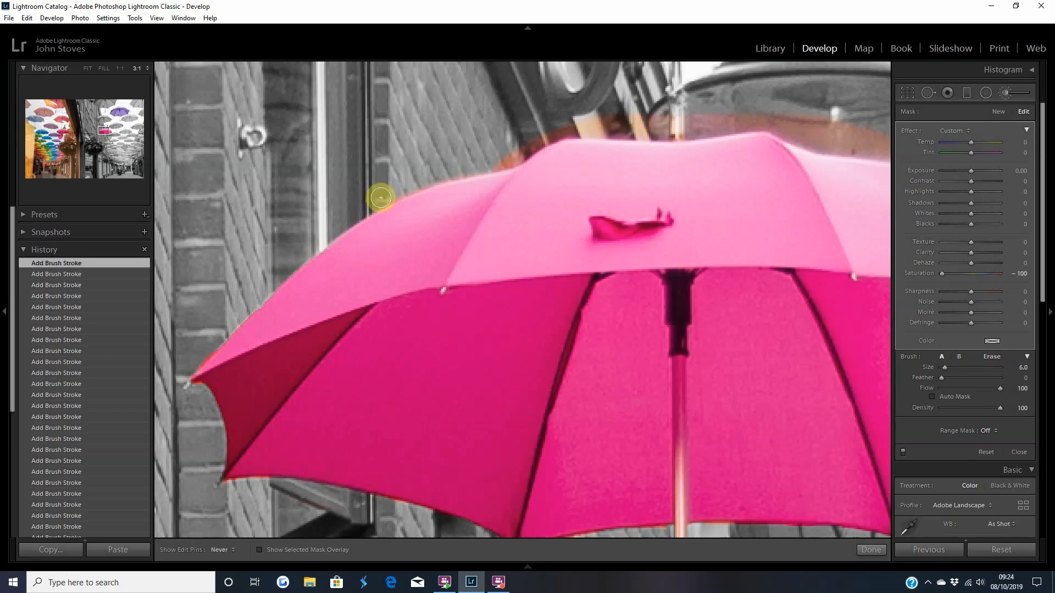
pyautogui.moveTo(381, 197)
pyautogui.mouseDown()
pyautogui.moveTo(513, 157)
pyautogui.moveTo(567, 126)
pyautogui.moveTo(768, 102)
pyautogui.moveTo(705, 118)
pyautogui.moveTo(560, 117)
pyautogui.mouseUp()
# - Mask the orange background around the pink canopy's peak and across the lamp at size 6.0, erasing overlap on the fabric at size 3.0
pyautogui.moveTo(625, 113); pyautogui.dragTo(495, 212)
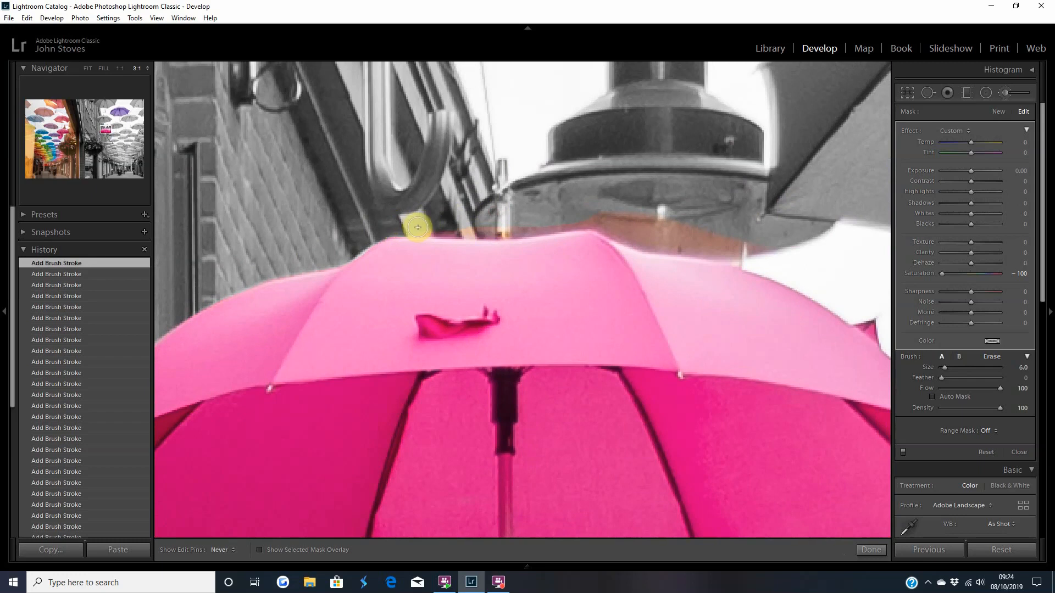
pyautogui.moveTo(436, 231)
pyautogui.mouseDown()
pyautogui.moveTo(603, 216)
pyautogui.moveTo(490, 229)
pyautogui.moveTo(507, 231)
pyautogui.mouseUp()
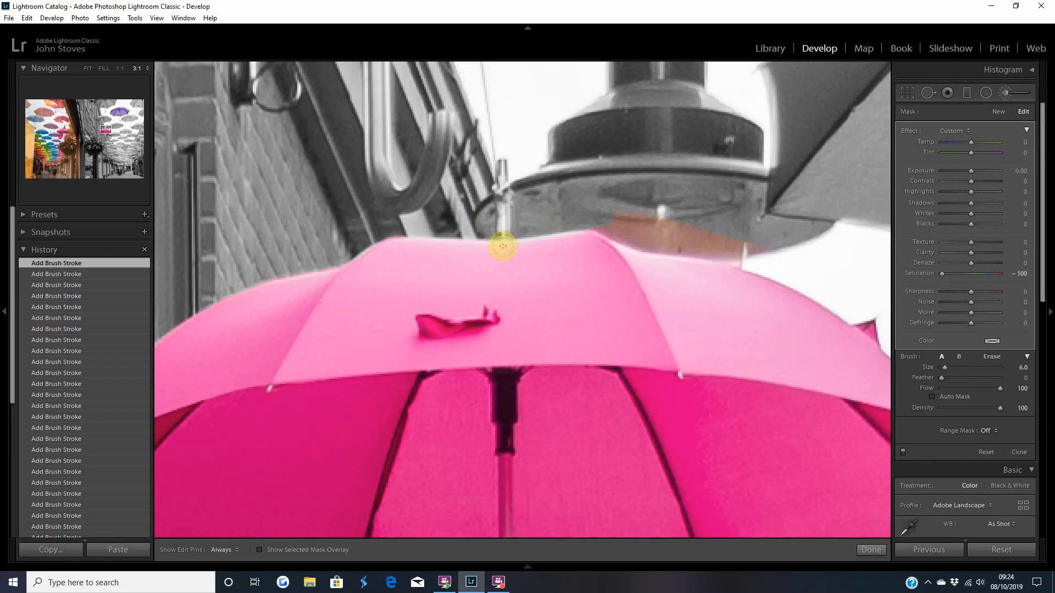
pyautogui.press('alt')
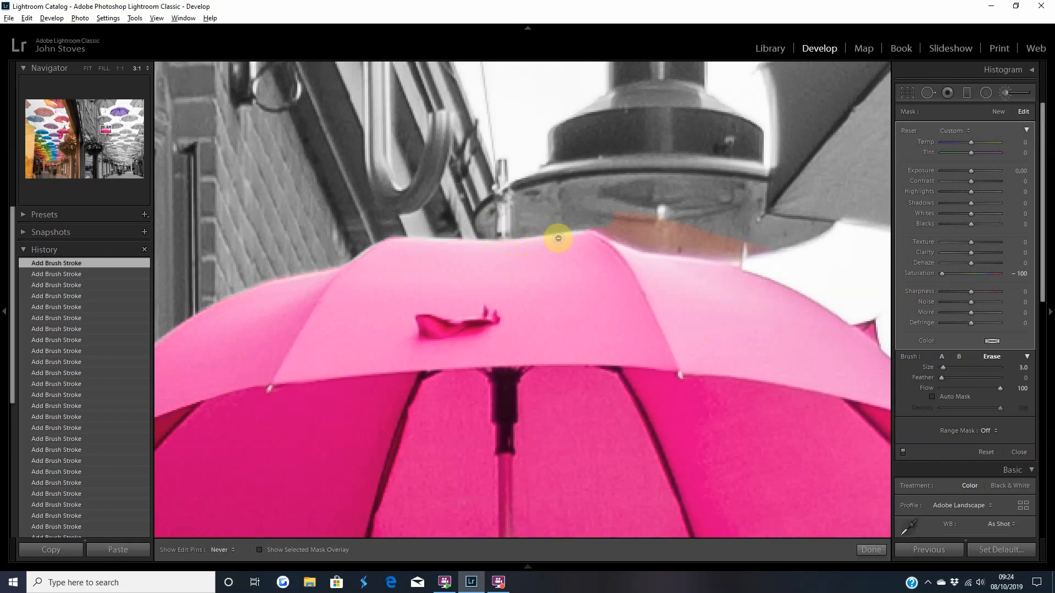
pyautogui.moveTo(589, 234)
pyautogui.mouseDown()
pyautogui.moveTo(745, 257)
pyautogui.moveTo(586, 212)
pyautogui.moveTo(730, 238)
pyautogui.moveTo(817, 268)
pyautogui.moveTo(602, 181)
pyautogui.mouseUp()
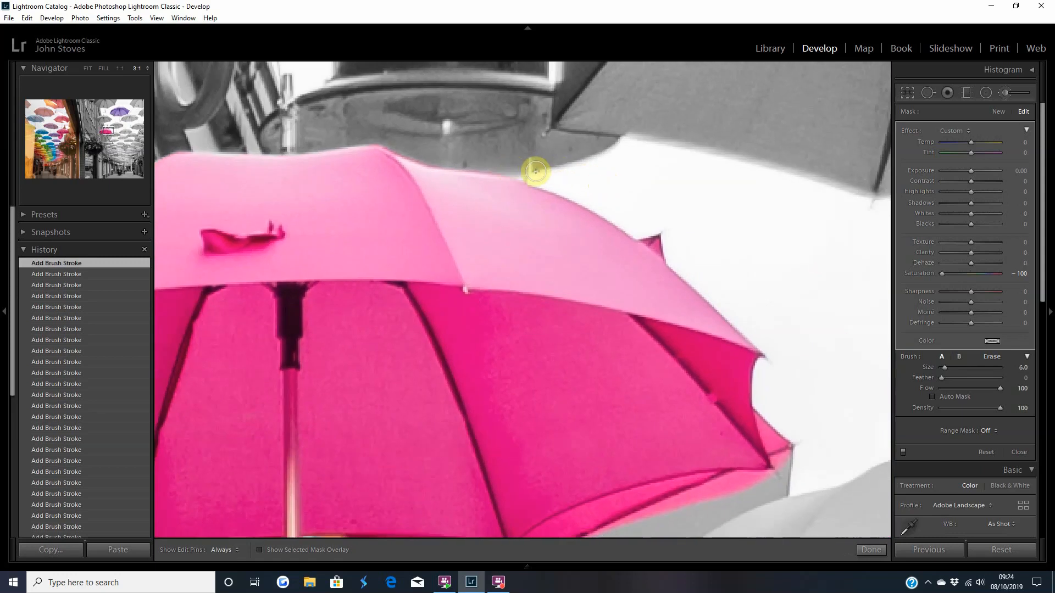
# - Mask the pink parts of the umbrella behind that show past the canopy's right side and beneath its lower-right edge at size 6.0
pyautogui.moveTo(535, 172)
pyautogui.mouseDown()
pyautogui.moveTo(626, 204)
pyautogui.moveTo(726, 304)
pyautogui.mouseUp()
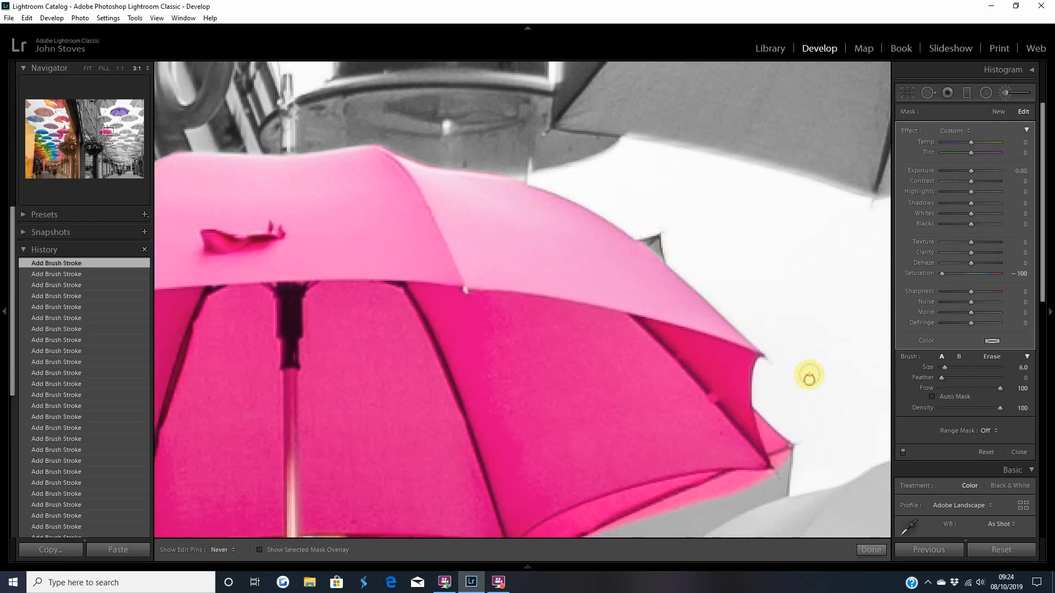
pyautogui.moveTo(813, 412)
pyautogui.mouseDown()
pyautogui.moveTo(754, 270)
pyautogui.moveTo(715, 297)
pyautogui.moveTo(729, 330)
pyautogui.moveTo(729, 296)
pyautogui.moveTo(731, 325)
pyautogui.moveTo(703, 267)
pyautogui.moveTo(726, 341)
pyautogui.mouseUp()
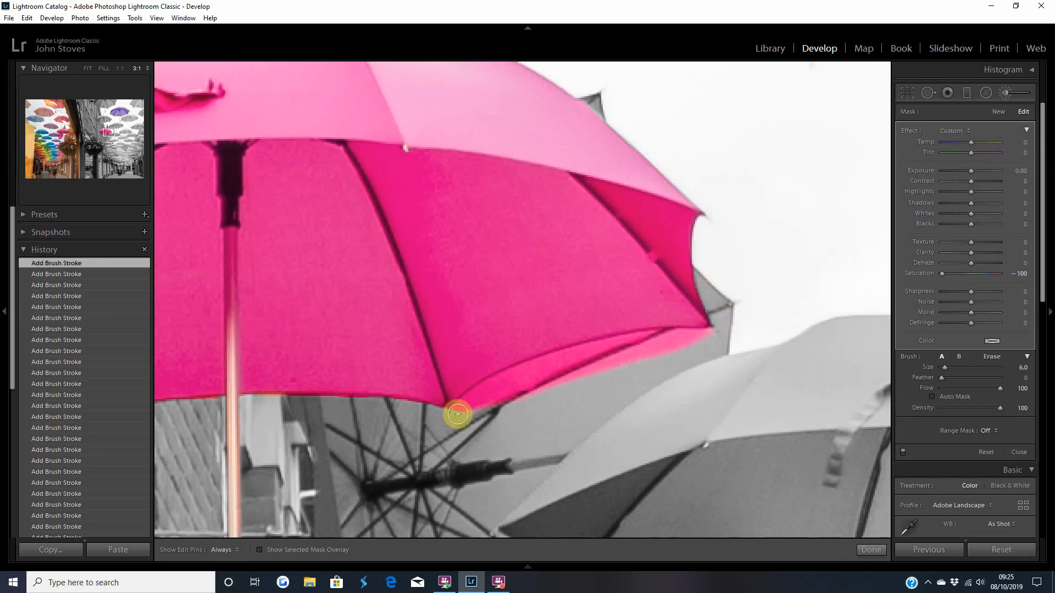
pyautogui.moveTo(486, 391)
pyautogui.mouseDown()
pyautogui.moveTo(589, 352)
pyautogui.moveTo(765, 334)
pyautogui.moveTo(589, 371)
pyautogui.moveTo(494, 411)
pyautogui.moveTo(672, 364)
pyautogui.moveTo(605, 363)
pyautogui.moveTo(544, 378)
pyautogui.moveTo(470, 415)
pyautogui.moveTo(602, 346)
pyautogui.moveTo(735, 338)
pyautogui.moveTo(600, 348)
pyautogui.moveTo(519, 373)
pyautogui.moveTo(470, 410)
pyautogui.mouseUp()
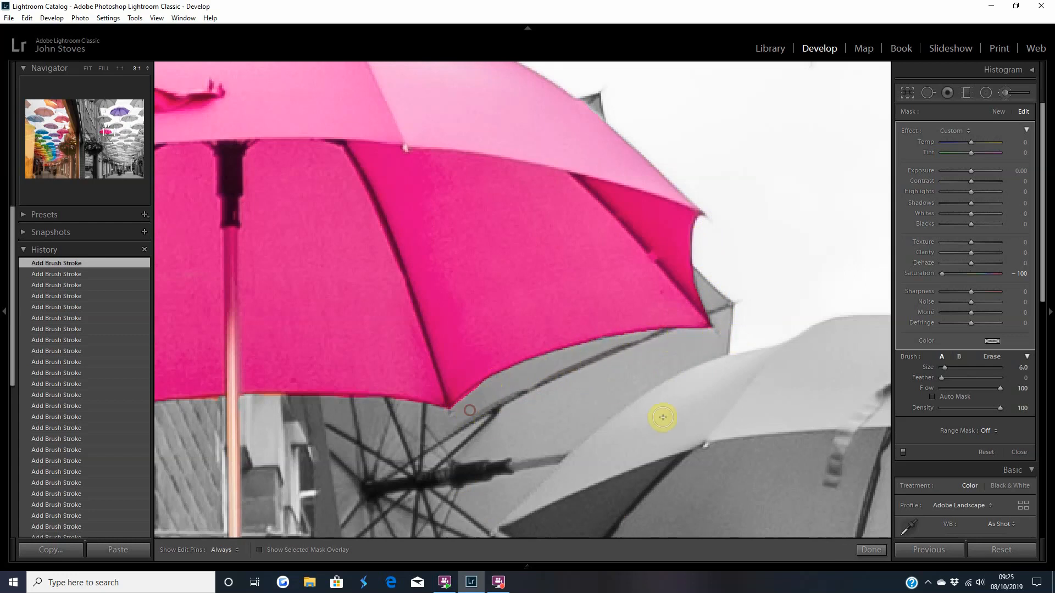
# - Erase the mask over the small green umbrella in the middle of the desaturated half with a size 3.0 brush
pyautogui.click(88, 68)
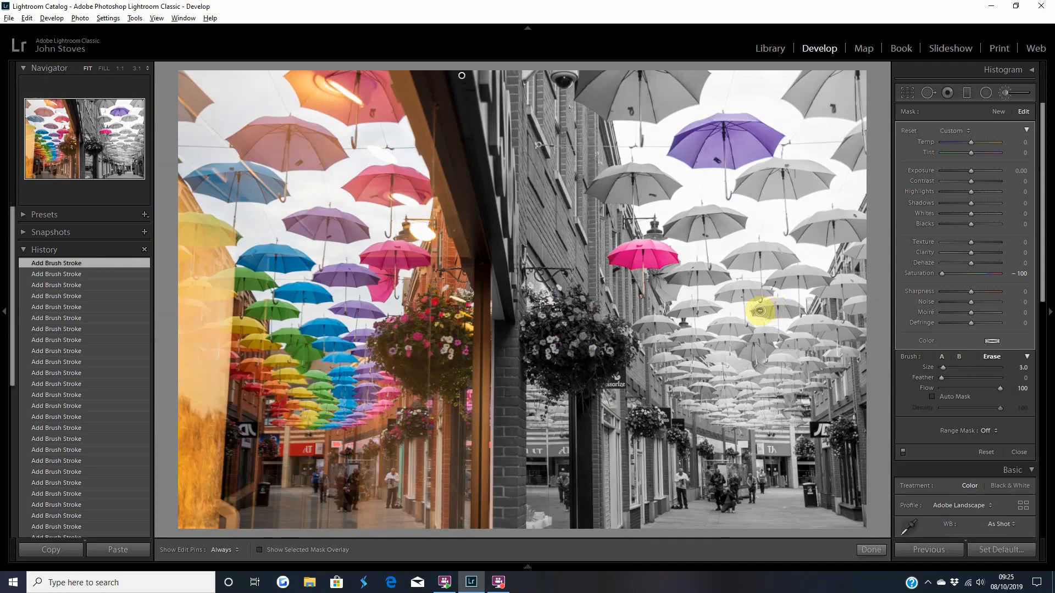
pyautogui.moveTo(780, 314)
pyautogui.mouseDown()
pyautogui.moveTo(803, 299)
pyautogui.moveTo(760, 319)
pyautogui.moveTo(810, 308)
pyautogui.moveTo(759, 314)
pyautogui.moveTo(798, 304)
pyautogui.moveTo(762, 303)
pyautogui.moveTo(788, 314)
pyautogui.mouseUp()
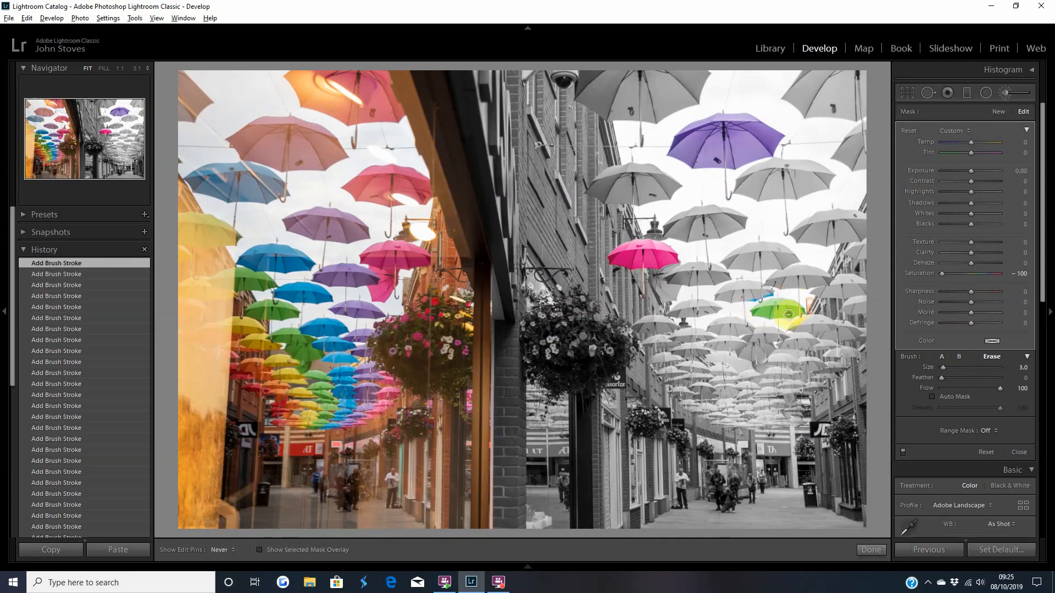
# - Repaint the mask over the blue patches on the neighbouring umbrellas to the left of the green one
pyautogui.click(121, 69)
pyautogui.moveTo(808, 460); pyautogui.dragTo(285, 270)
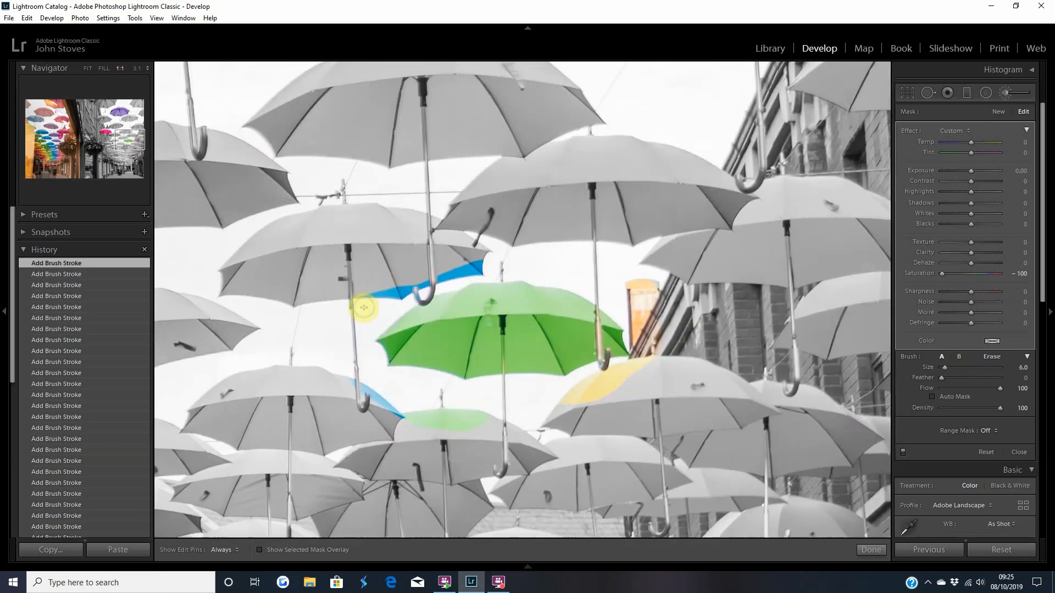
pyautogui.press('alt')
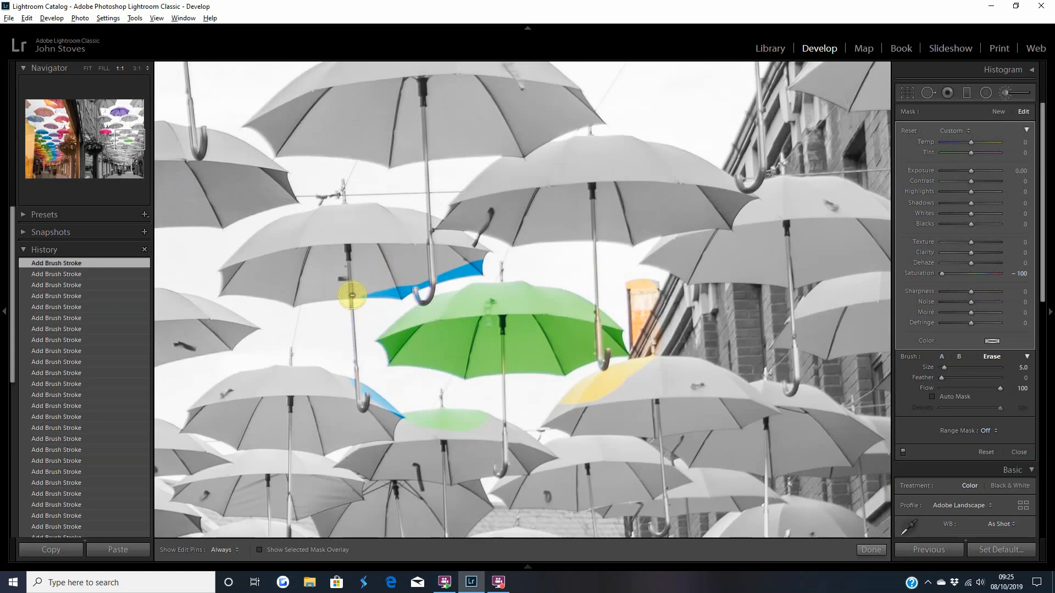
pyautogui.moveTo(341, 311)
pyautogui.mouseDown()
pyautogui.moveTo(347, 286)
pyautogui.moveTo(388, 287)
pyautogui.moveTo(379, 295)
pyautogui.mouseUp()
pyautogui.moveTo(507, 251)
pyautogui.mouseDown()
pyautogui.moveTo(462, 257)
pyautogui.moveTo(504, 256)
pyautogui.moveTo(377, 285)
pyautogui.moveTo(324, 320)
pyautogui.moveTo(400, 251)
pyautogui.moveTo(319, 308)
pyautogui.moveTo(408, 272)
pyautogui.moveTo(365, 312)
pyautogui.moveTo(354, 359)
pyautogui.moveTo(367, 394)
pyautogui.moveTo(416, 408)
pyautogui.mouseUp()
# - Enlarge the brush to 11.0 and mask the yellow umbrella patch and orange building to the right of the green umbrella
pyautogui.scroll(5, 463, 260)
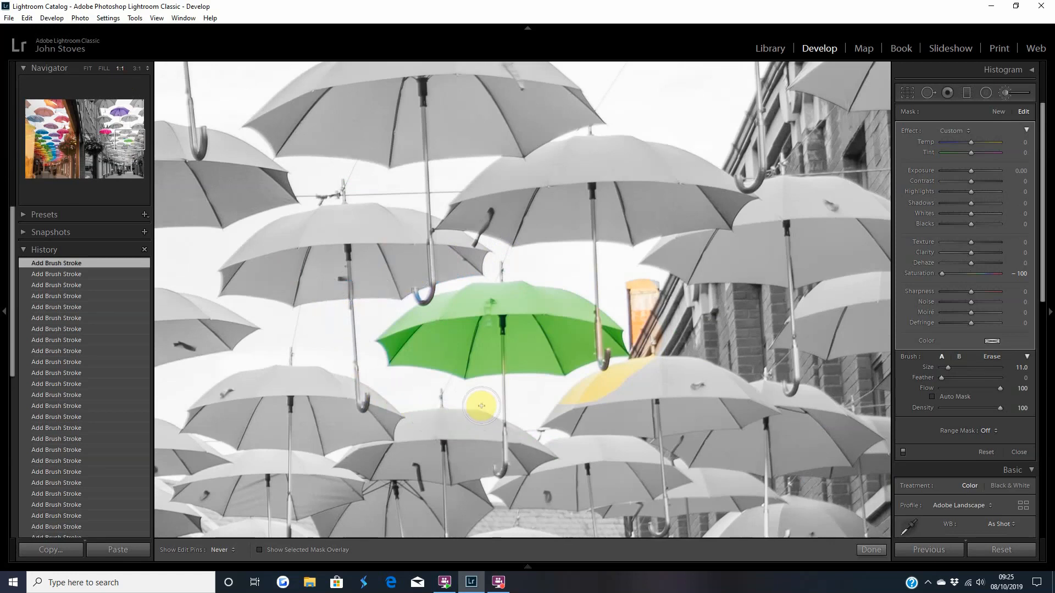
pyautogui.moveTo(496, 420)
pyautogui.mouseDown()
pyautogui.moveTo(530, 401)
pyautogui.moveTo(595, 396)
pyautogui.mouseUp()
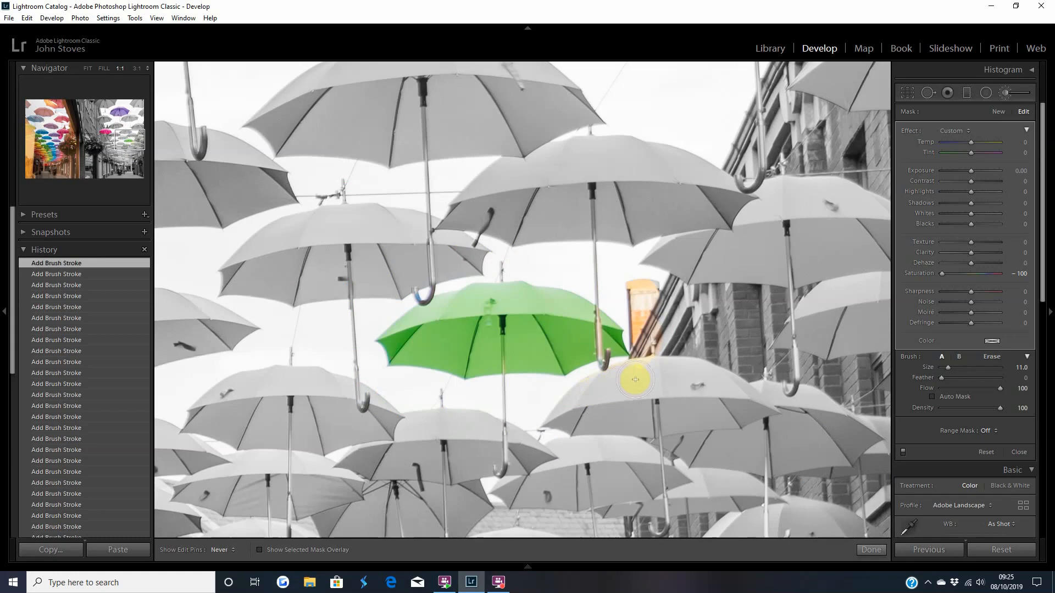
pyautogui.moveTo(653, 349)
pyautogui.mouseDown()
pyautogui.moveTo(626, 214)
pyautogui.moveTo(662, 283)
pyautogui.mouseUp()
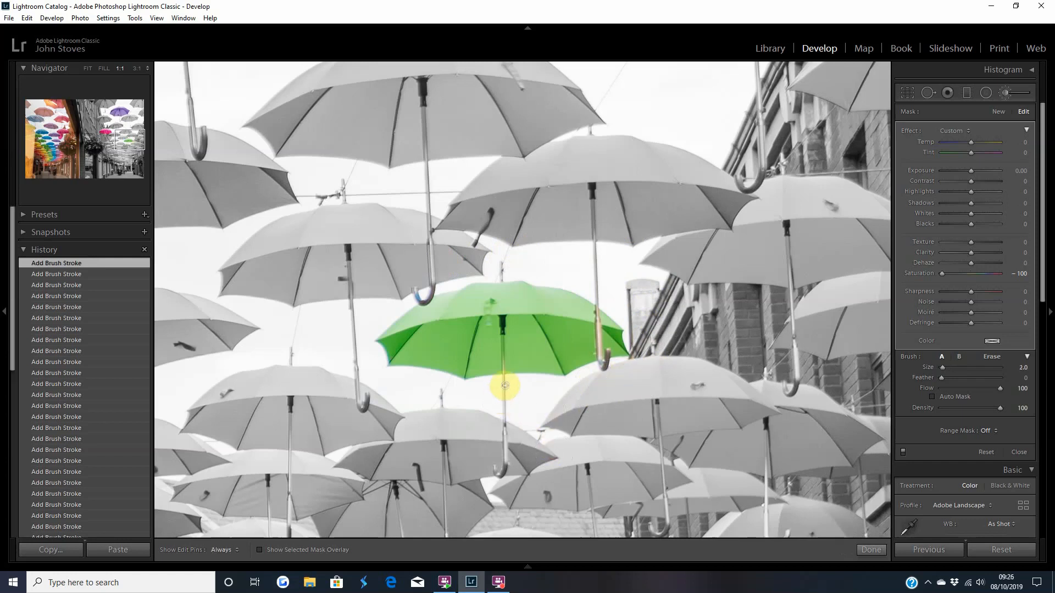
# - Erase the mask along the green umbrella's shaft below the canopy with a size 4.0 eraser
pyautogui.click(137, 69)
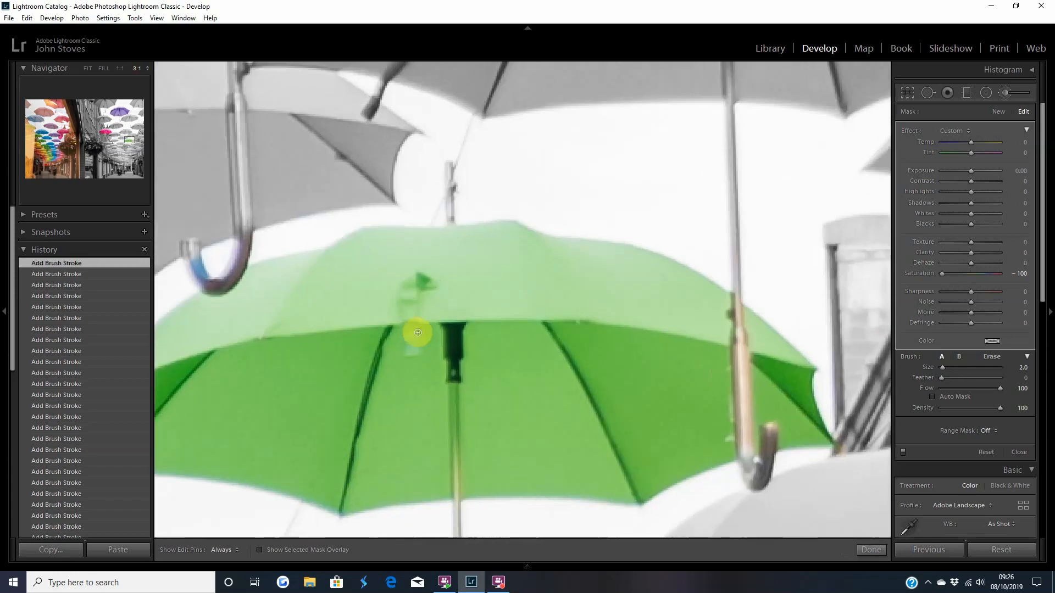
pyautogui.moveTo(455, 459); pyautogui.dragTo(478, 243)
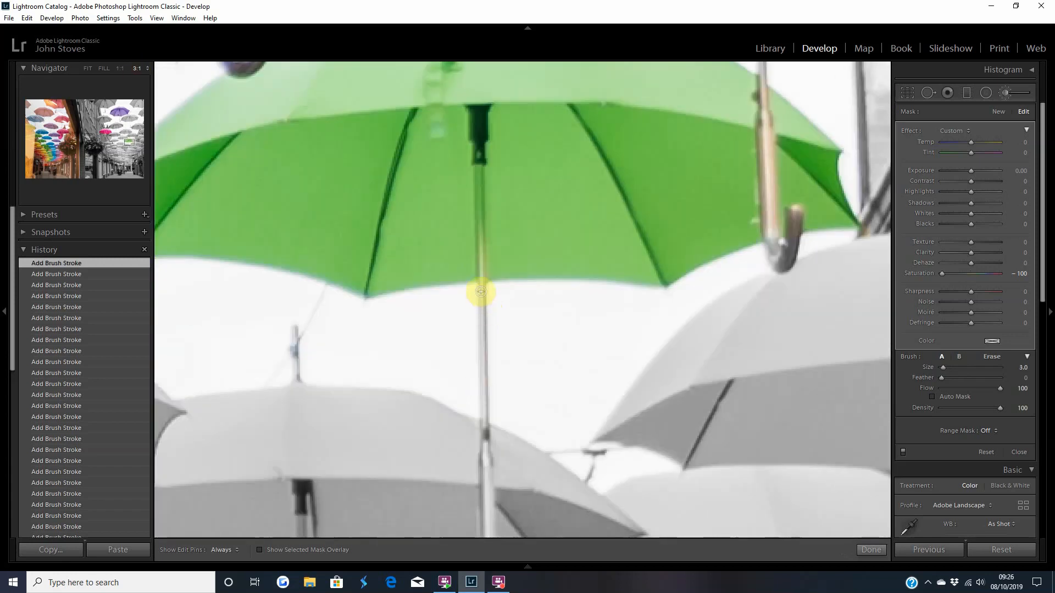
pyautogui.press('alt')
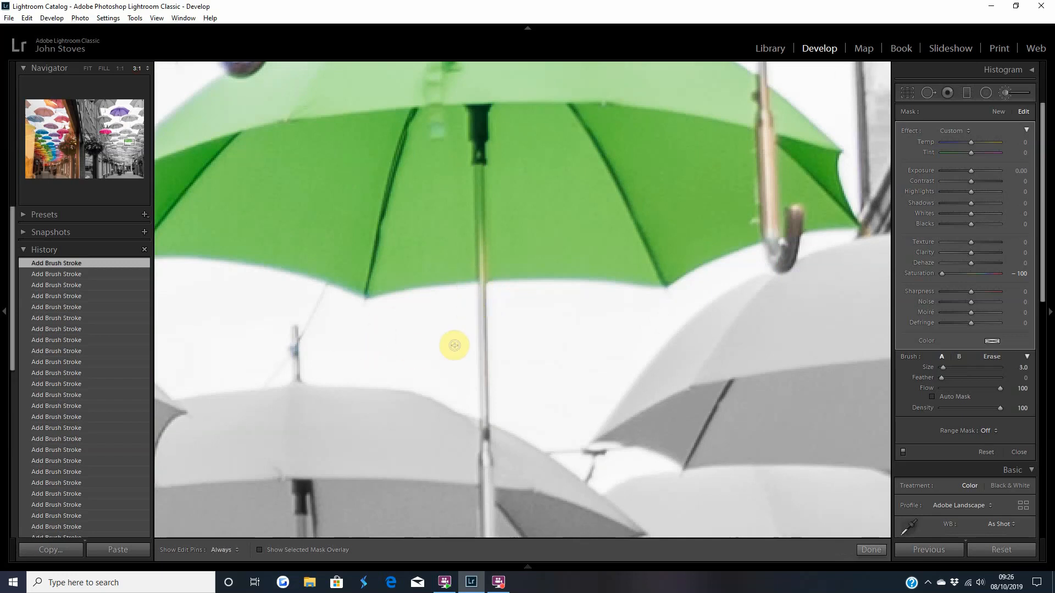
pyautogui.scroll(-5, 456, 344)
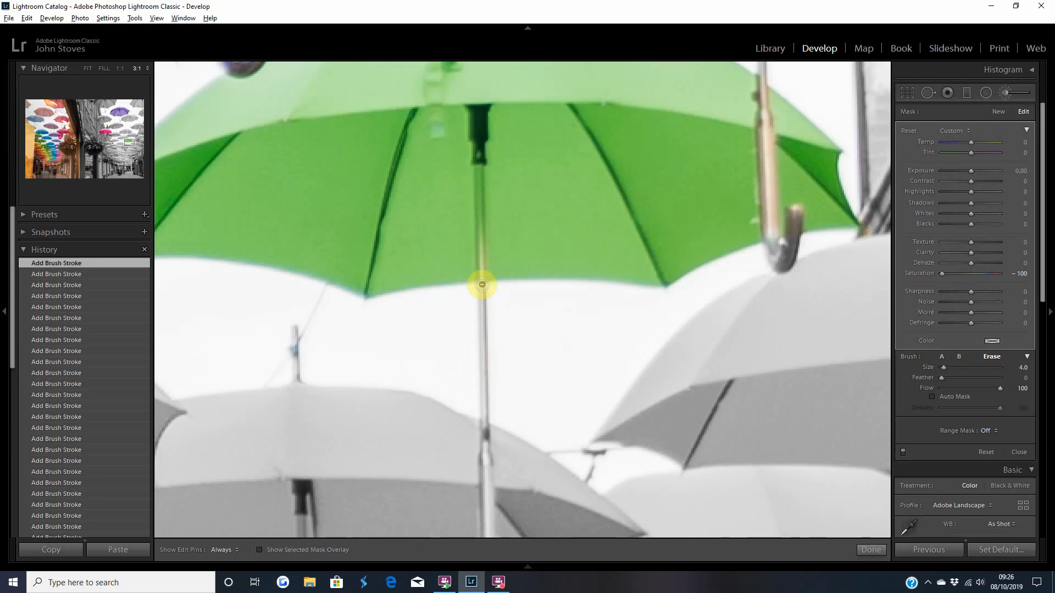
pyautogui.moveTo(481, 293); pyautogui.dragTo(483, 350)
pyautogui.moveTo(481, 289); pyautogui.dragTo(488, 524)
# - Erase the mask over the green umbrella's hooked handle at size 3.0 and repaint the green spill around it
pyautogui.moveTo(490, 443); pyautogui.dragTo(454, 141)
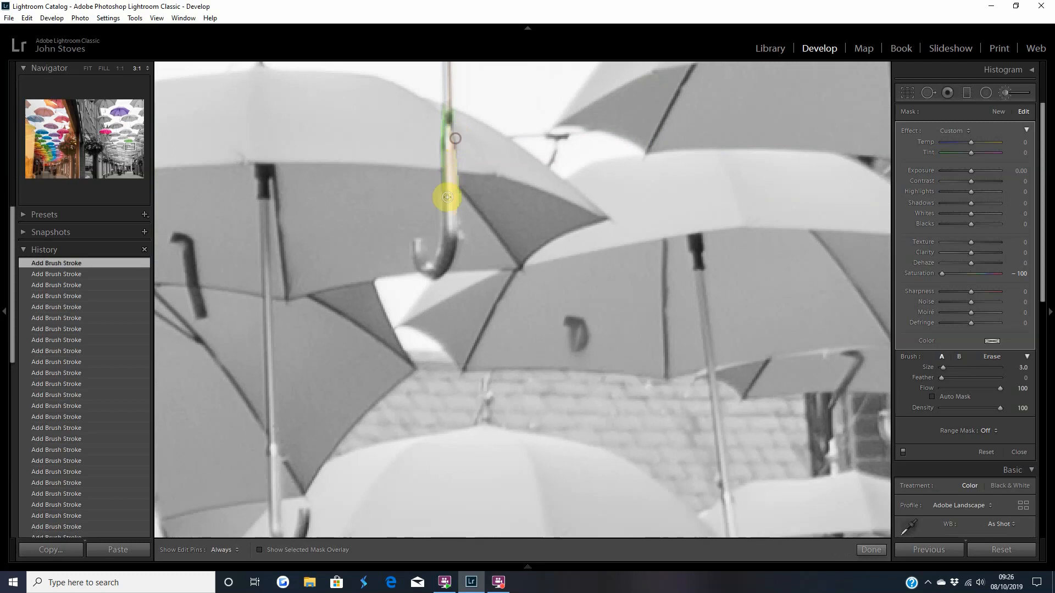
pyautogui.moveTo(448, 212)
pyautogui.mouseDown()
pyautogui.moveTo(427, 270)
pyautogui.moveTo(415, 238)
pyautogui.moveTo(427, 270)
pyautogui.moveTo(453, 213)
pyautogui.moveTo(443, 75)
pyautogui.mouseUp()
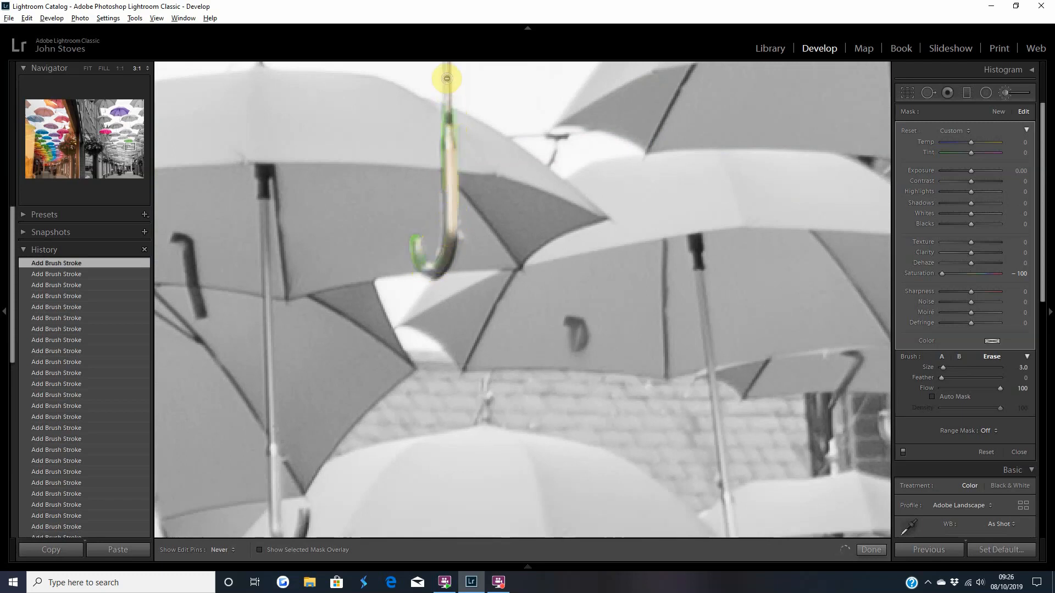
pyautogui.moveTo(457, 112); pyautogui.dragTo(466, 190)
pyautogui.press('h')
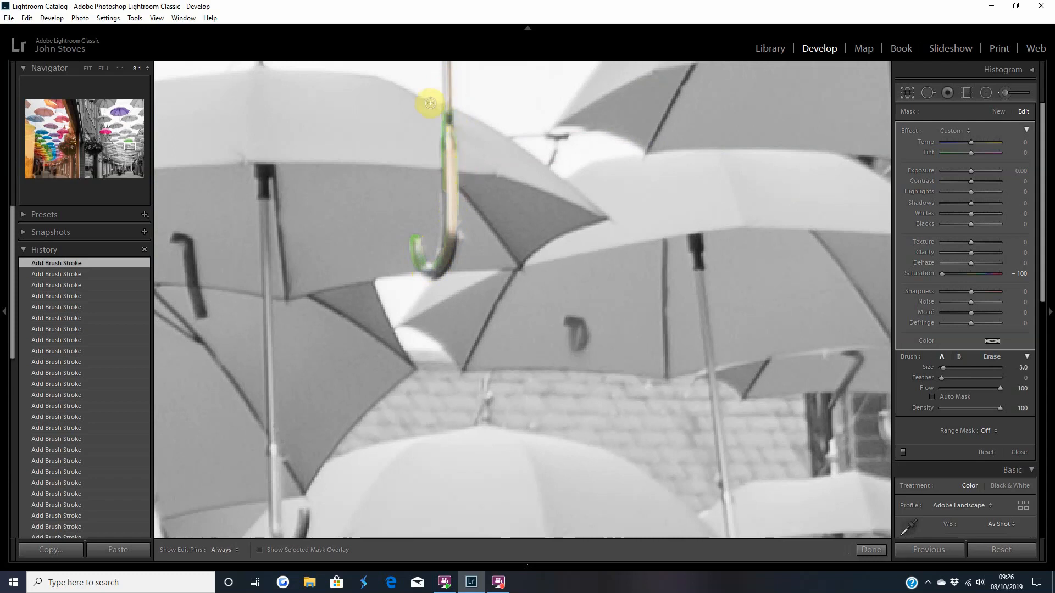
pyautogui.moveTo(415, 235); pyautogui.dragTo(421, 231)
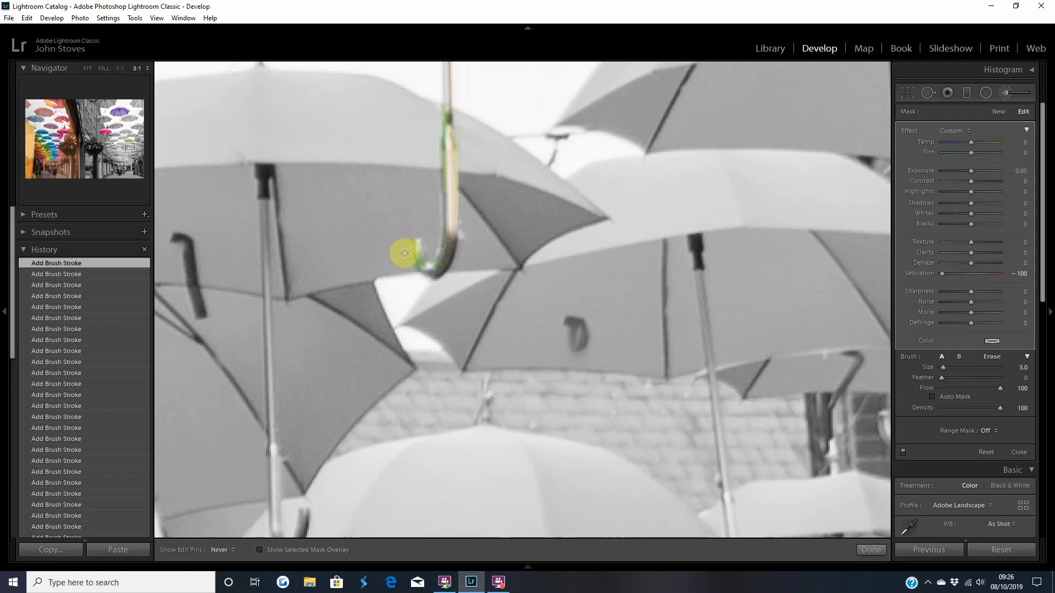
pyautogui.press('h')
# - Mask the neighbouring umbrellas' coloured handles overlapping the green canopy's right and left sides with a size 3.0 brush
pyautogui.moveTo(530, 250)
pyautogui.mouseDown()
pyautogui.moveTo(557, 480)
pyautogui.moveTo(595, 563)
pyautogui.mouseUp()
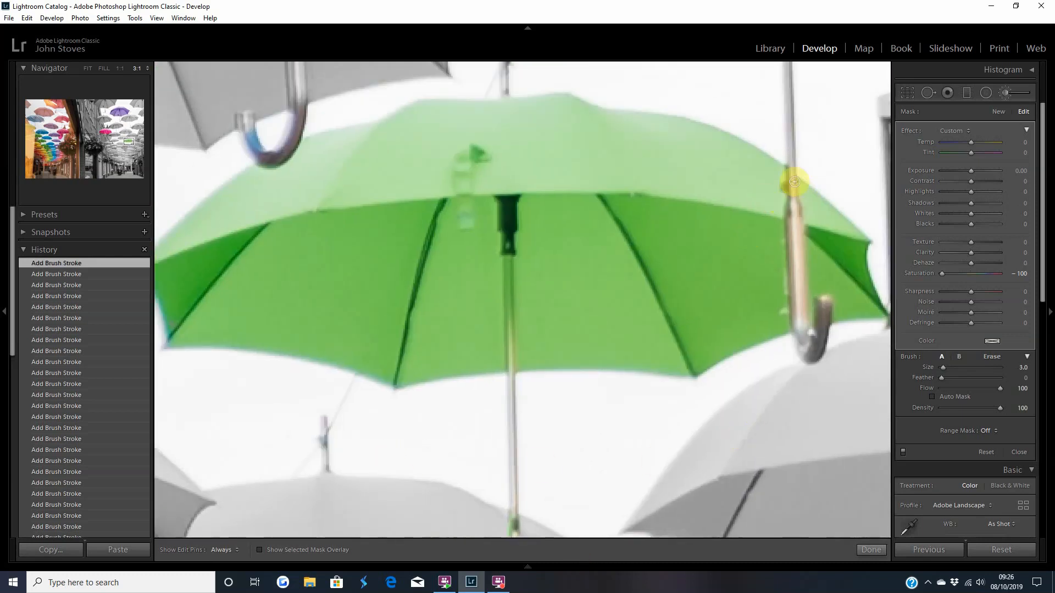
pyautogui.press('h')
pyautogui.moveTo(795, 190)
pyautogui.mouseDown()
pyautogui.moveTo(796, 286)
pyautogui.moveTo(805, 337)
pyautogui.moveTo(819, 347)
pyautogui.moveTo(822, 303)
pyautogui.moveTo(820, 338)
pyautogui.moveTo(798, 336)
pyautogui.moveTo(792, 215)
pyautogui.moveTo(804, 316)
pyautogui.mouseUp()
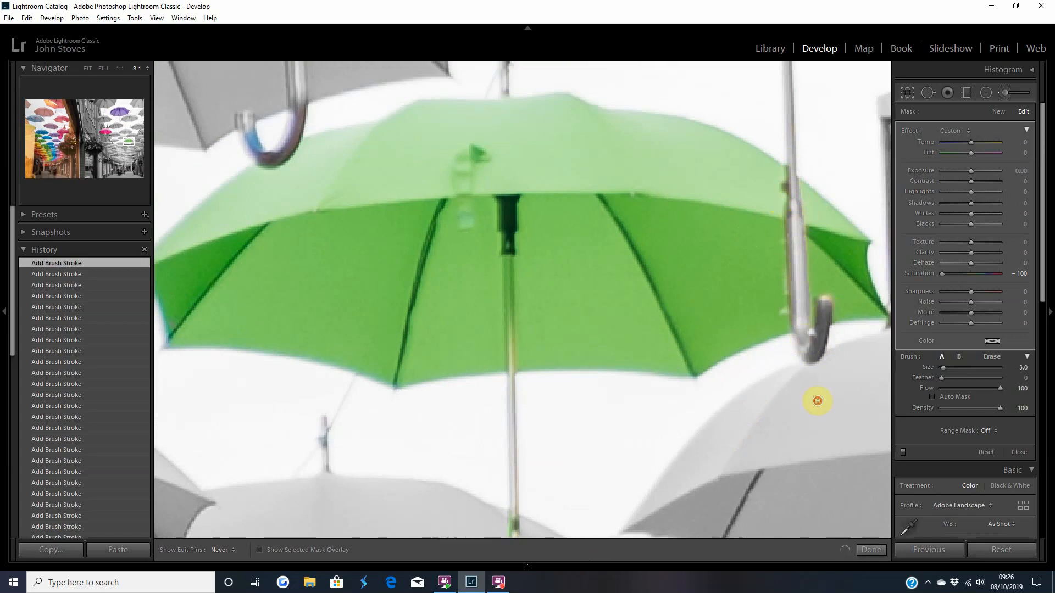
pyautogui.moveTo(384, 424)
pyautogui.mouseDown()
pyautogui.moveTo(641, 431)
pyautogui.moveTo(545, 467)
pyautogui.mouseUp()
pyautogui.moveTo(411, 159)
pyautogui.mouseDown()
pyautogui.moveTo(433, 206)
pyautogui.moveTo(454, 201)
pyautogui.moveTo(479, 128)
pyautogui.moveTo(446, 199)
pyautogui.moveTo(421, 163)
pyautogui.moveTo(425, 183)
pyautogui.moveTo(468, 159)
pyautogui.moveTo(437, 186)
pyautogui.moveTo(465, 152)
pyautogui.moveTo(420, 155)
pyautogui.moveTo(471, 135)
pyautogui.mouseUp()
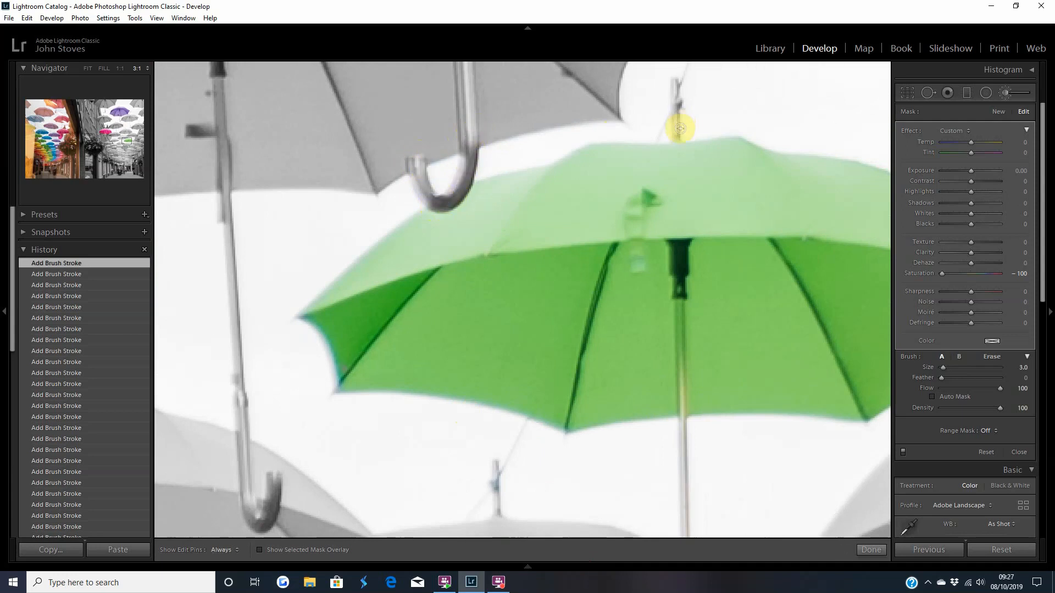
# - Erase the mask at the base of the green umbrella's top spike and fit the whole photo in view
pyautogui.press('alt')
pyautogui.moveTo(677, 135)
pyautogui.mouseDown()
pyautogui.moveTo(676, 85)
pyautogui.moveTo(676, 137)
pyautogui.mouseUp()
pyautogui.click(89, 69)
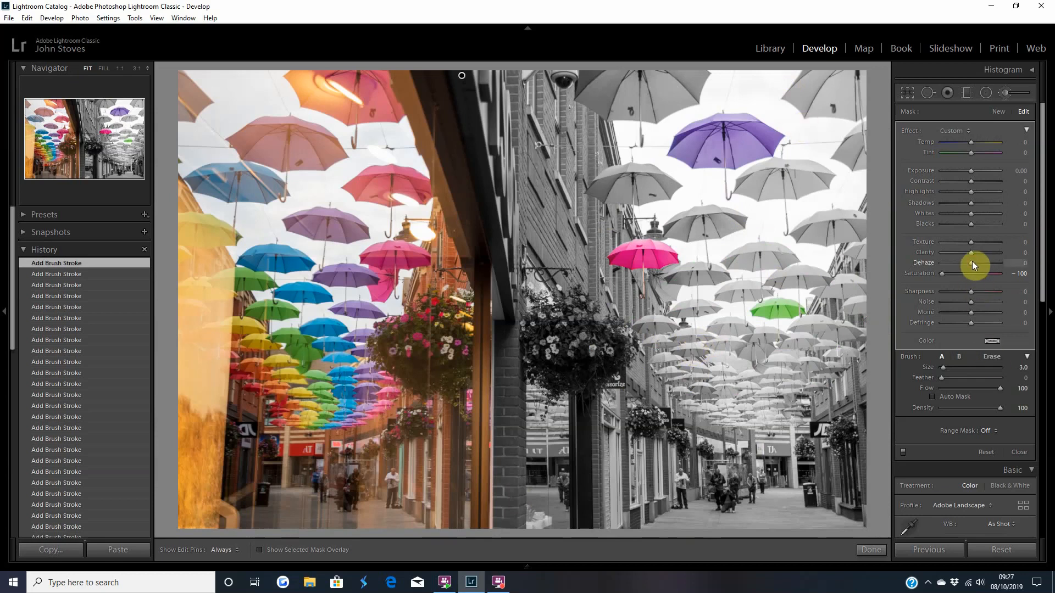
# - Set the brush mask's Dehaze to 4, Clarity to 18, Contrast to 16, Shadows to 9 and Blacks to 8
pyautogui.moveTo(972, 262); pyautogui.dragTo(973, 262)
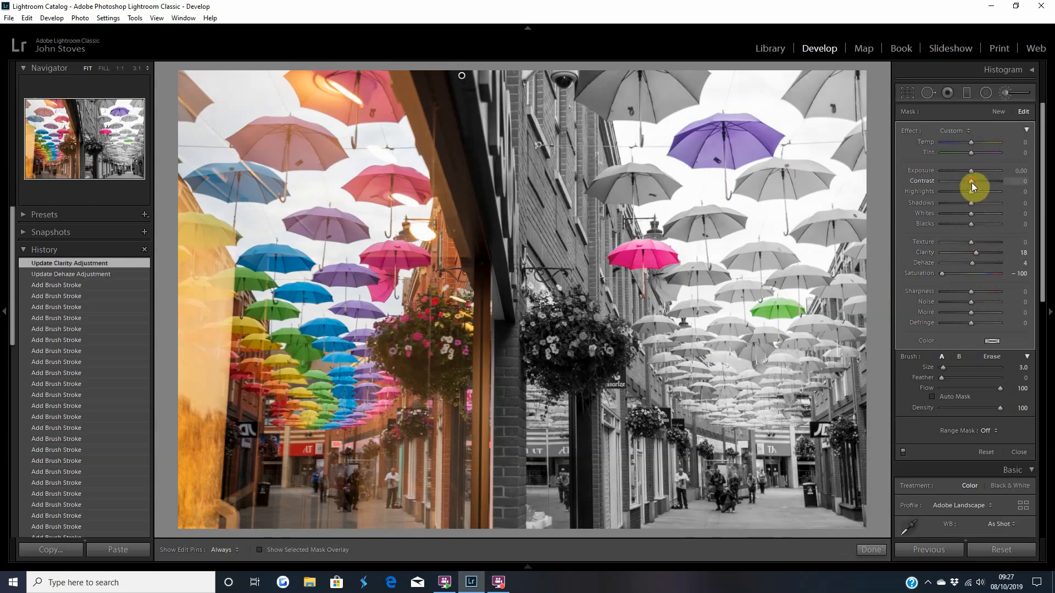
pyautogui.moveTo(971, 183); pyautogui.dragTo(969, 192)
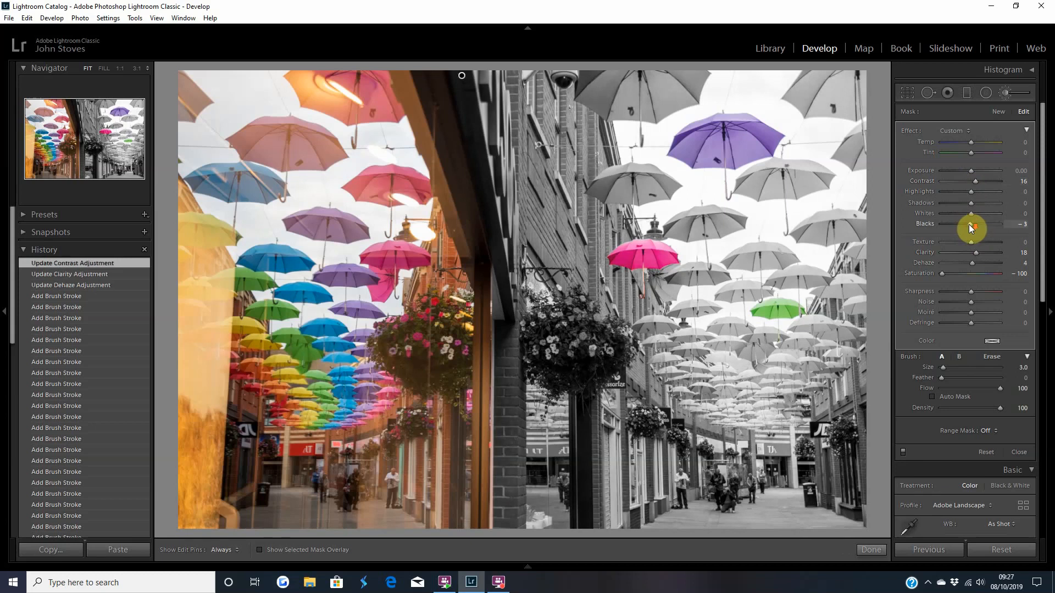
pyautogui.click(973, 203)
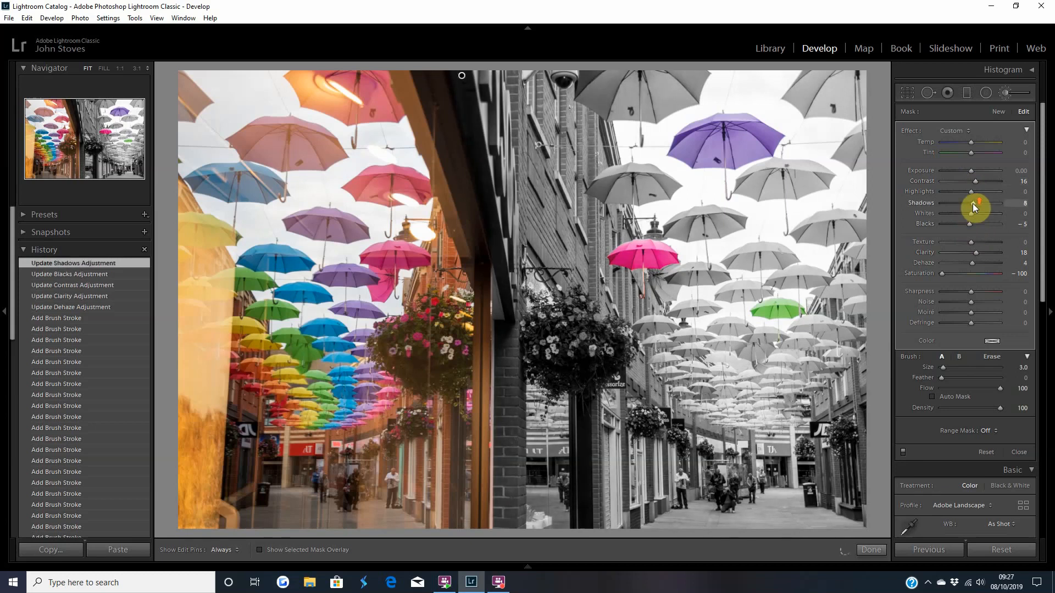
pyautogui.moveTo(972, 203); pyautogui.dragTo(973, 203)
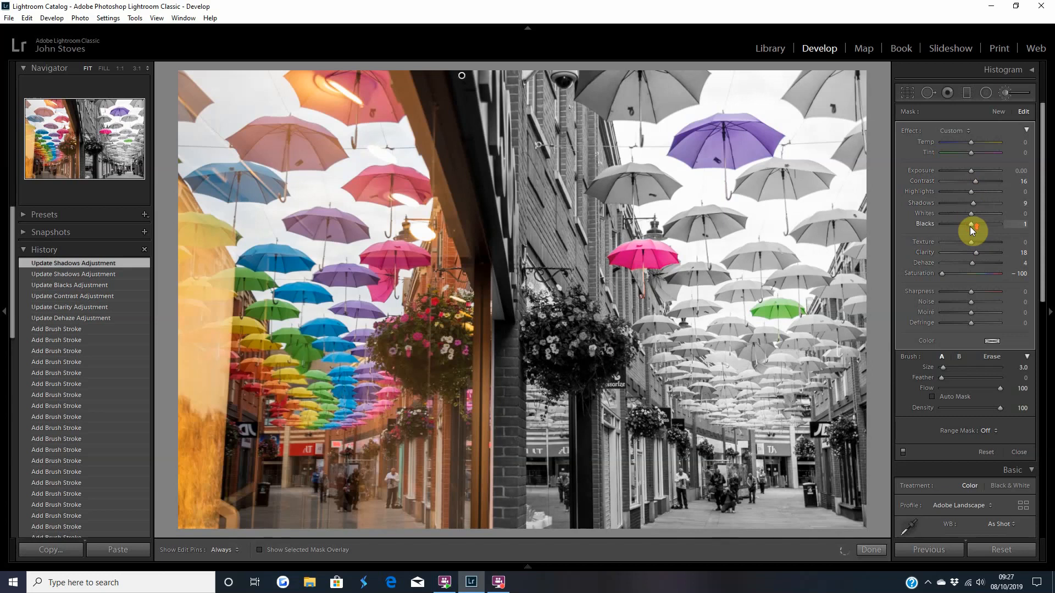
pyautogui.moveTo(971, 226); pyautogui.dragTo(972, 226)
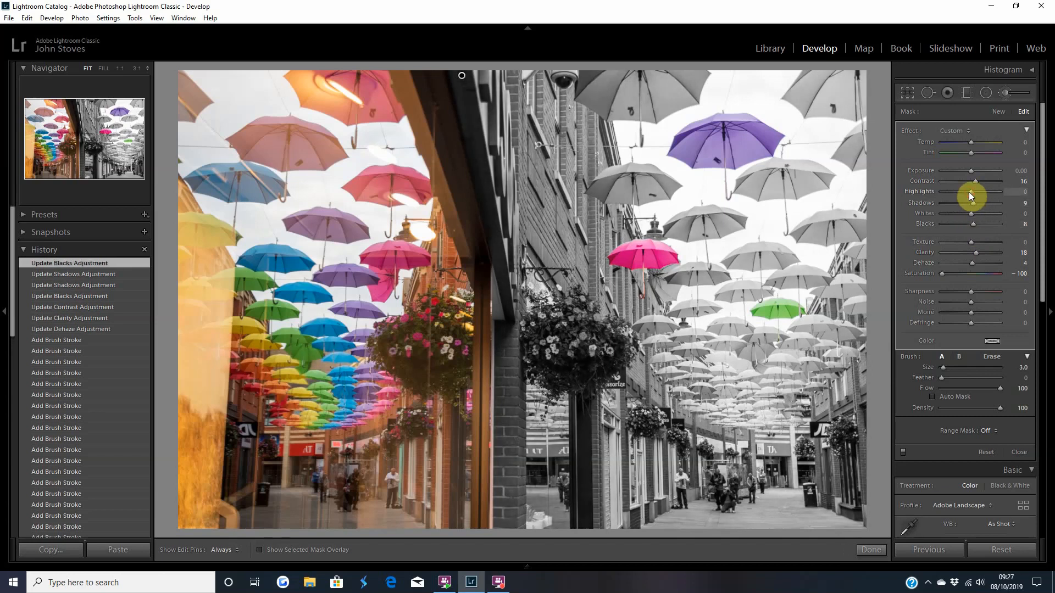
# - Set the brush mask's Highlights to -15 and its Exposure to 0.14
pyautogui.moveTo(968, 193); pyautogui.dragTo(970, 177)
pyautogui.moveTo(972, 170); pyautogui.dragTo(971, 169)
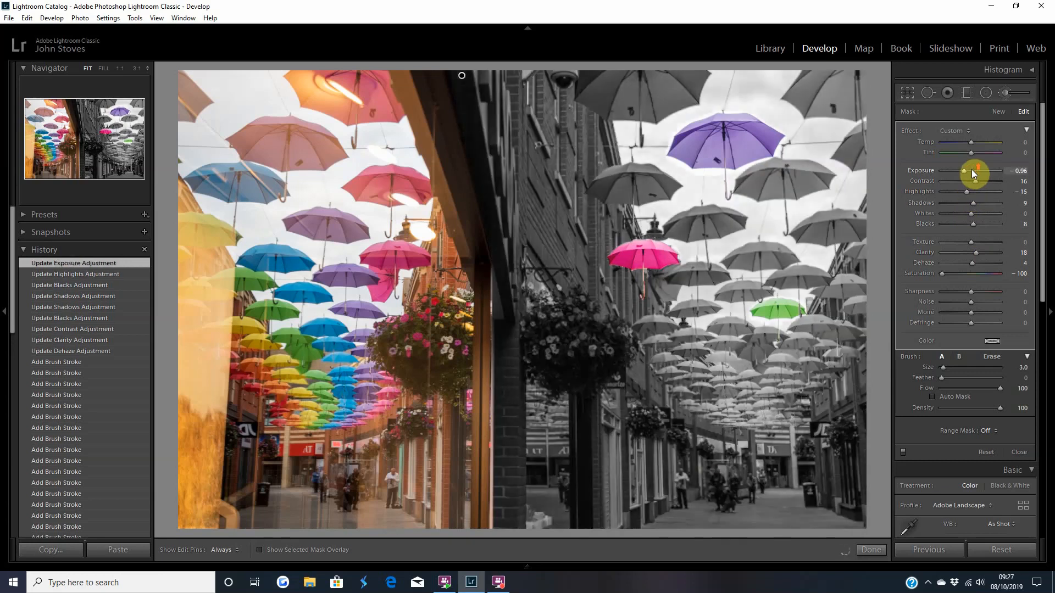
pyautogui.press('Up')
pyautogui.press('Up')
pyautogui.press('Up')
pyautogui.press('Up')
pyautogui.press('Up')
pyautogui.press('Up')
pyautogui.press('Up')
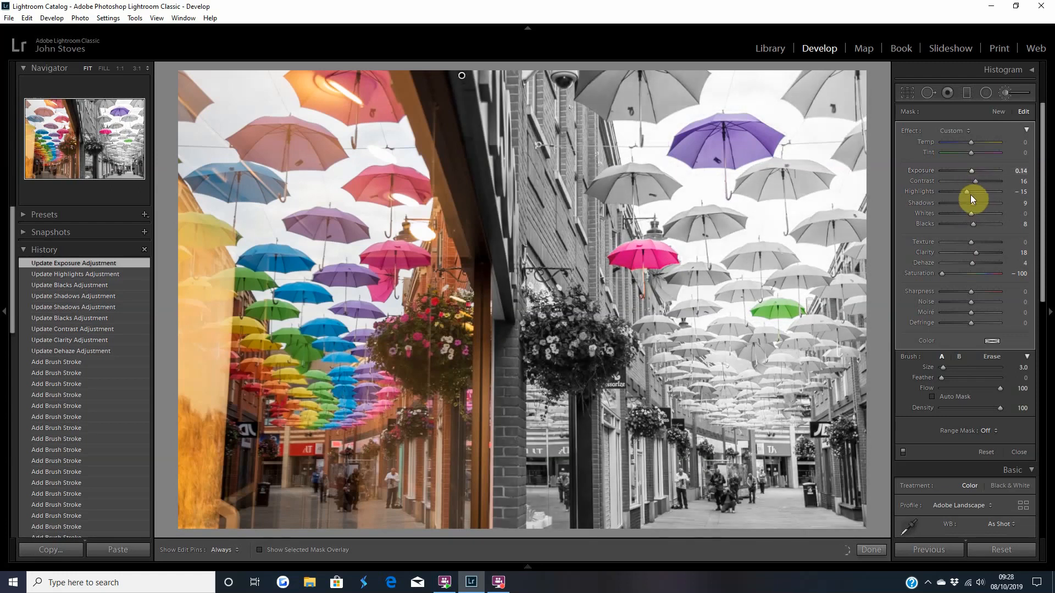
# - Set the brush mask's Highlights to -4 and Shadows to 13, and finish the brush adjustment
pyautogui.press('Up')
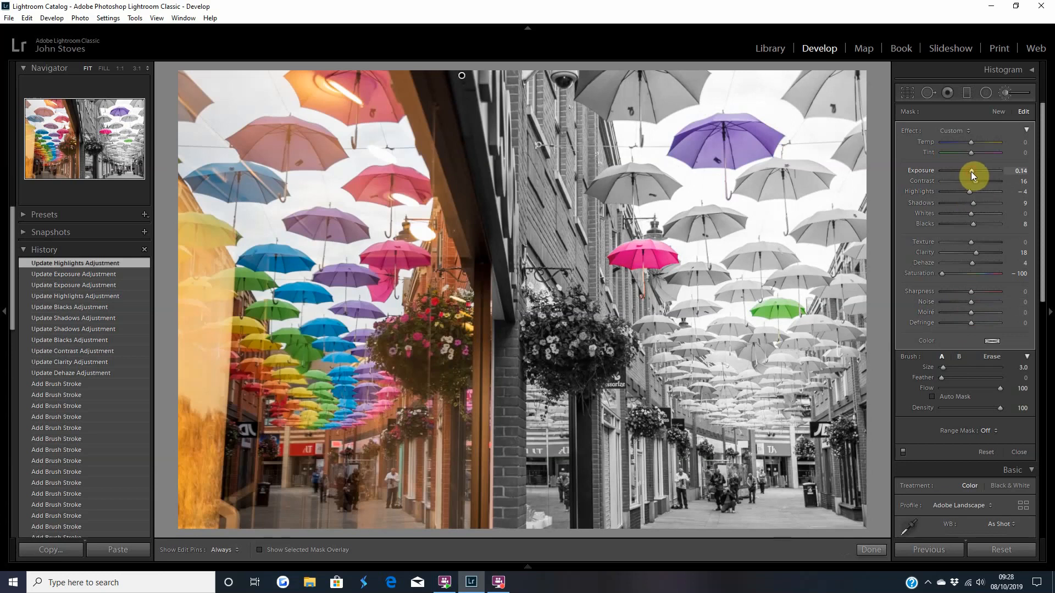
pyautogui.click(975, 201)
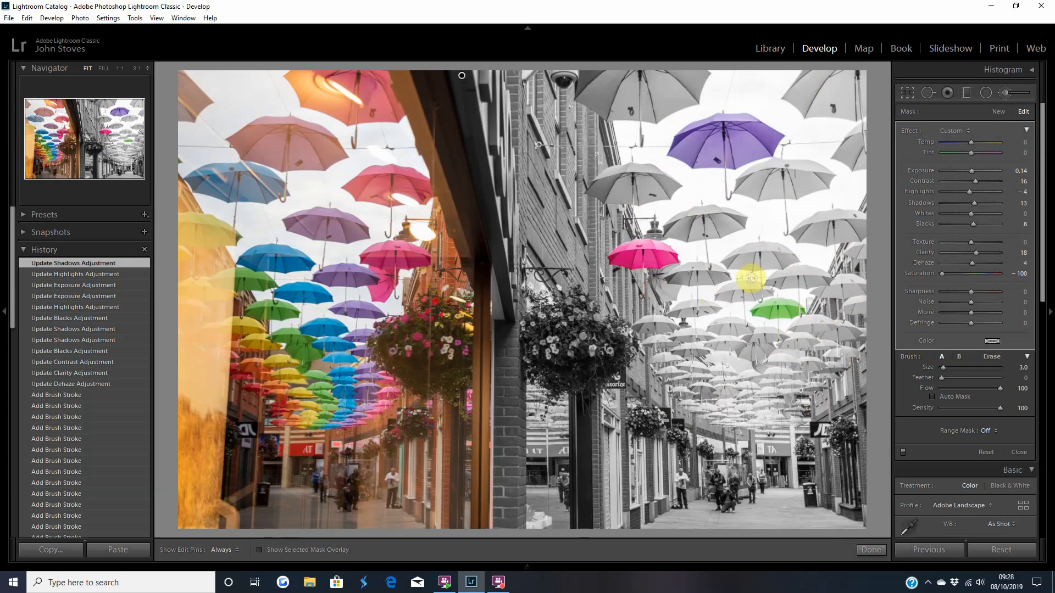
pyautogui.click(868, 552)
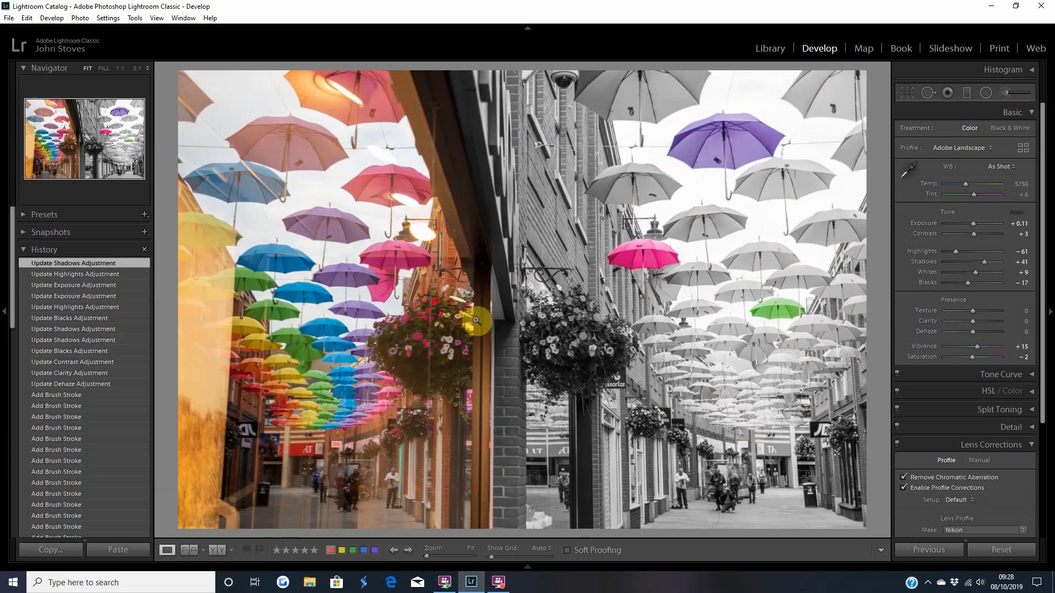
# - Crop the photo inward from its bottom-left corner at the original aspect ratio and apply the crop
pyautogui.click(906, 97)
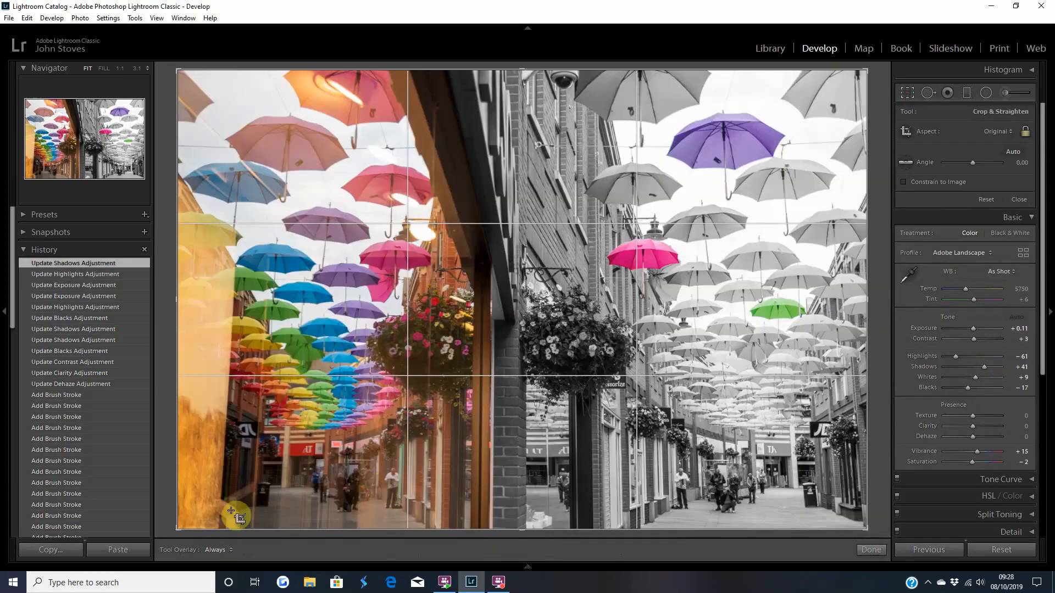
pyautogui.moveTo(175, 532); pyautogui.dragTo(205, 523)
pyautogui.click(870, 550)
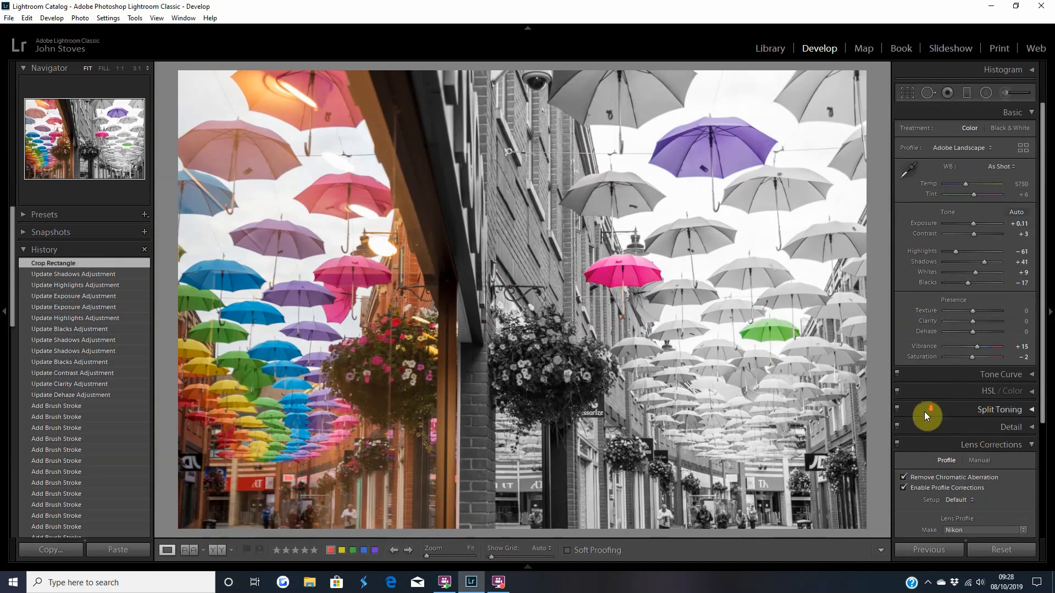
# - Straighten the photo with the Transform Rotate adjustment at about +0.6
pyautogui.scroll(-3, 924, 411)
pyautogui.click(949, 493)
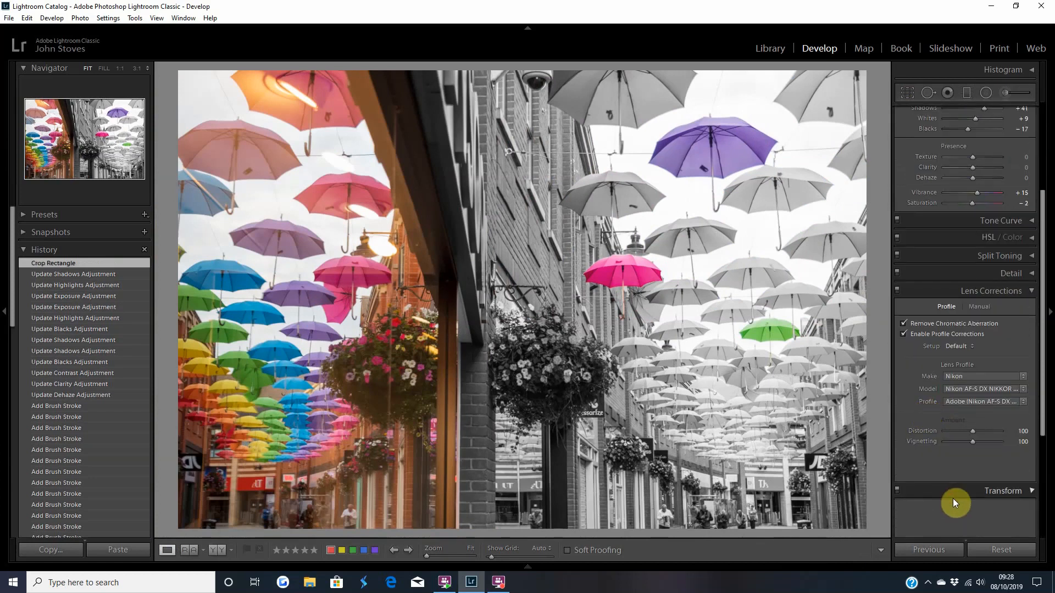
pyautogui.moveTo(973, 432); pyautogui.dragTo(972, 430)
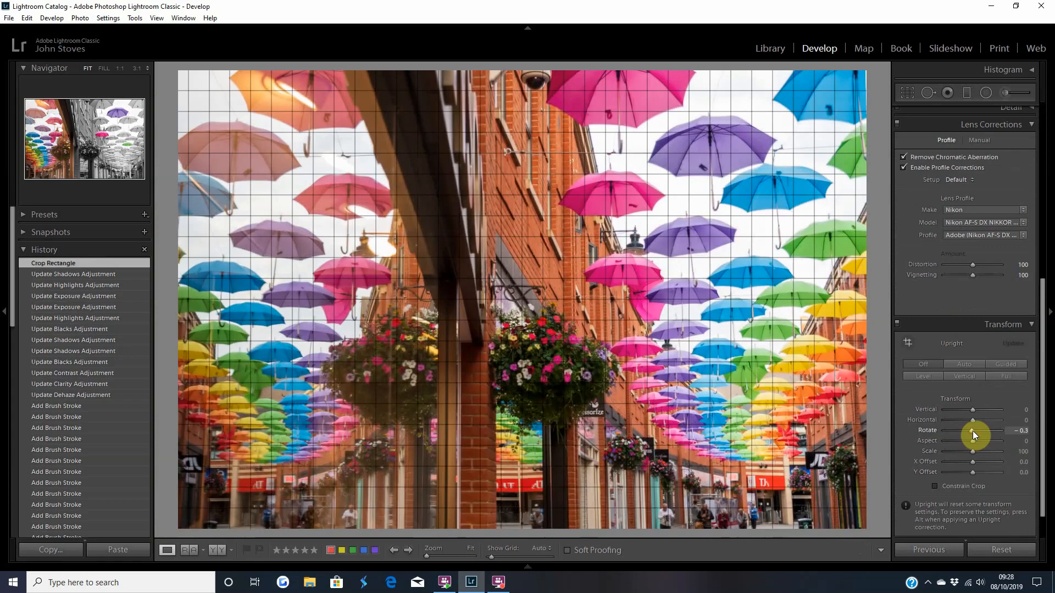
pyautogui.moveTo(972, 431); pyautogui.dragTo(973, 431)
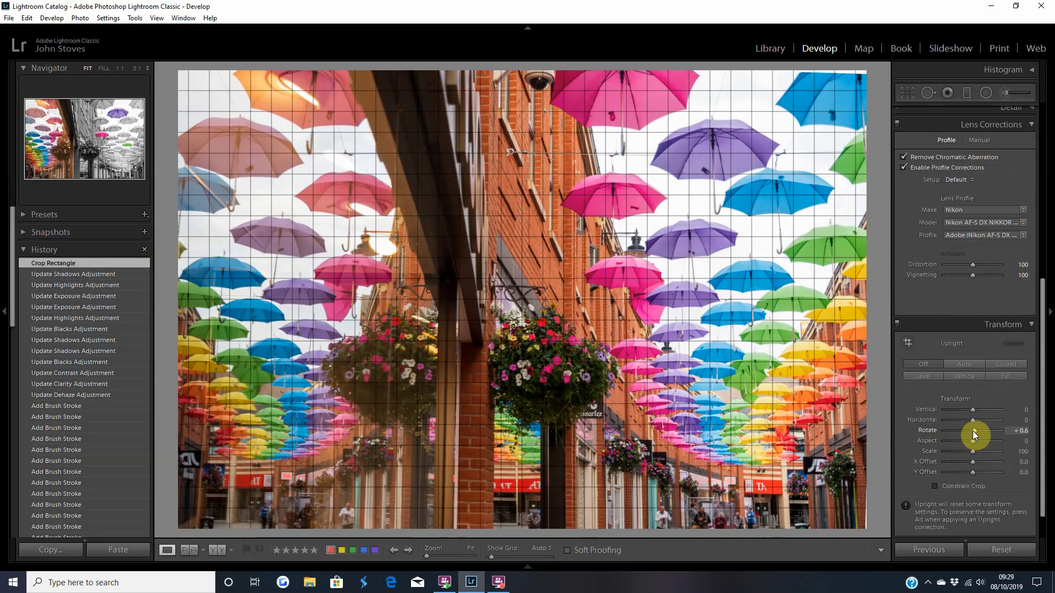
pyautogui.moveTo(972, 431); pyautogui.dragTo(972, 431)
pyautogui.click(957, 326)
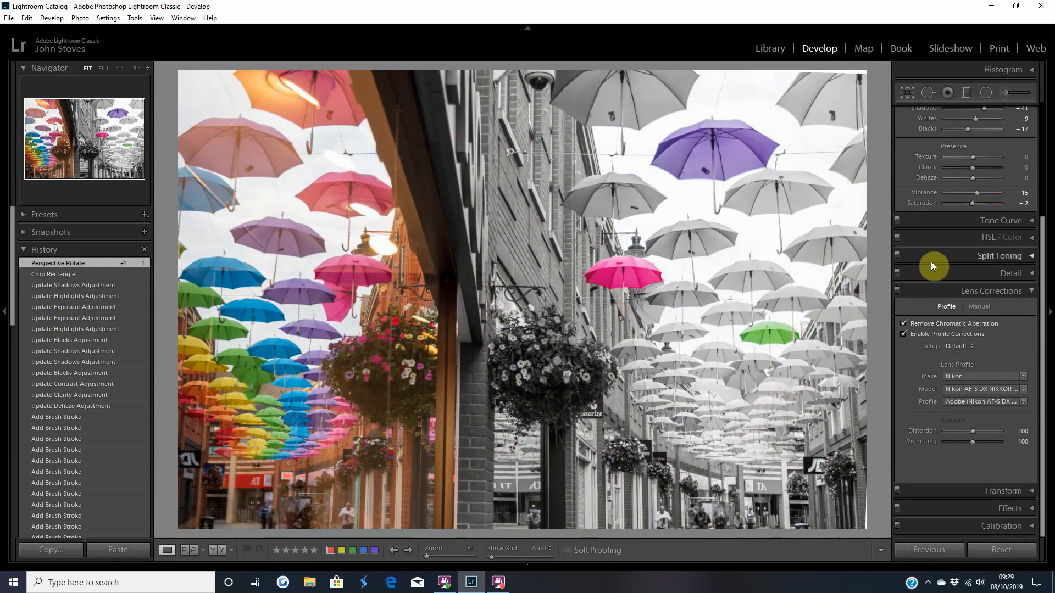
# - Tighten the crop slightly from the photo's top-right corner to trim the rotated edges and apply it
pyautogui.scroll(5, 931, 262)
pyautogui.click(907, 92)
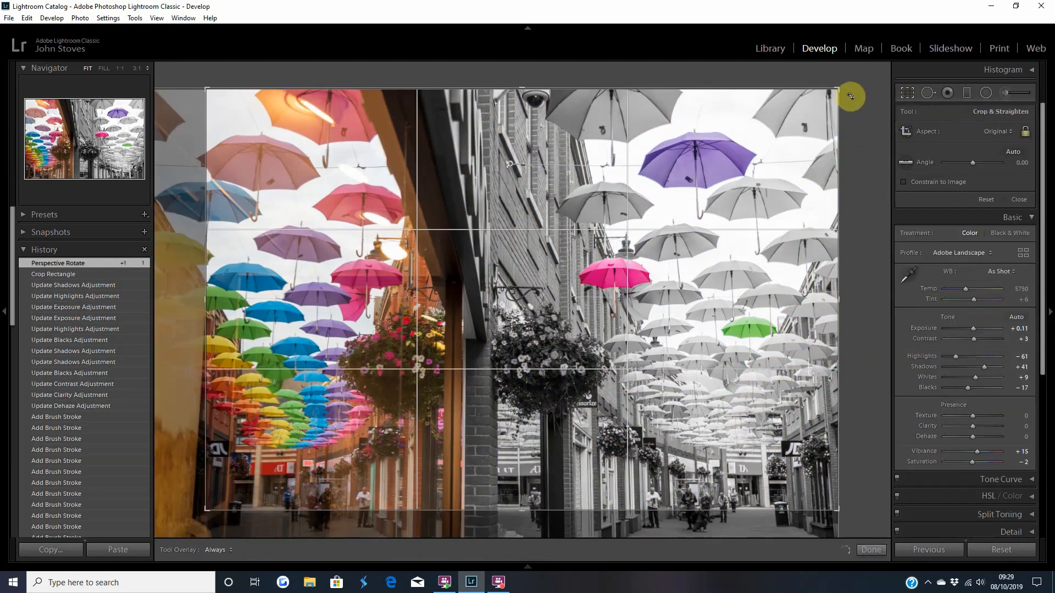
pyautogui.moveTo(837, 90); pyautogui.dragTo(836, 94)
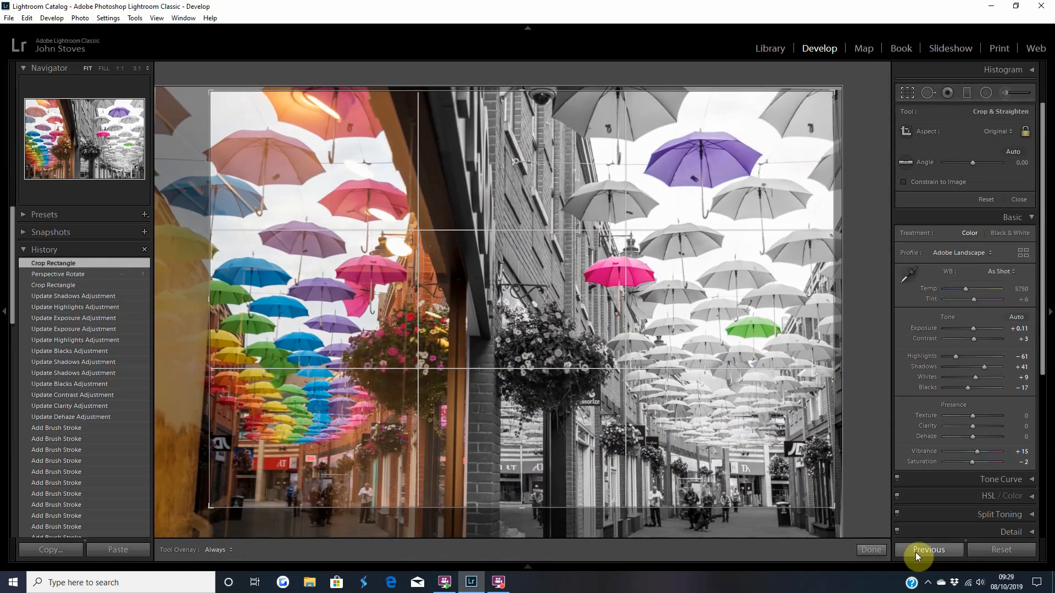
pyautogui.click(874, 550)
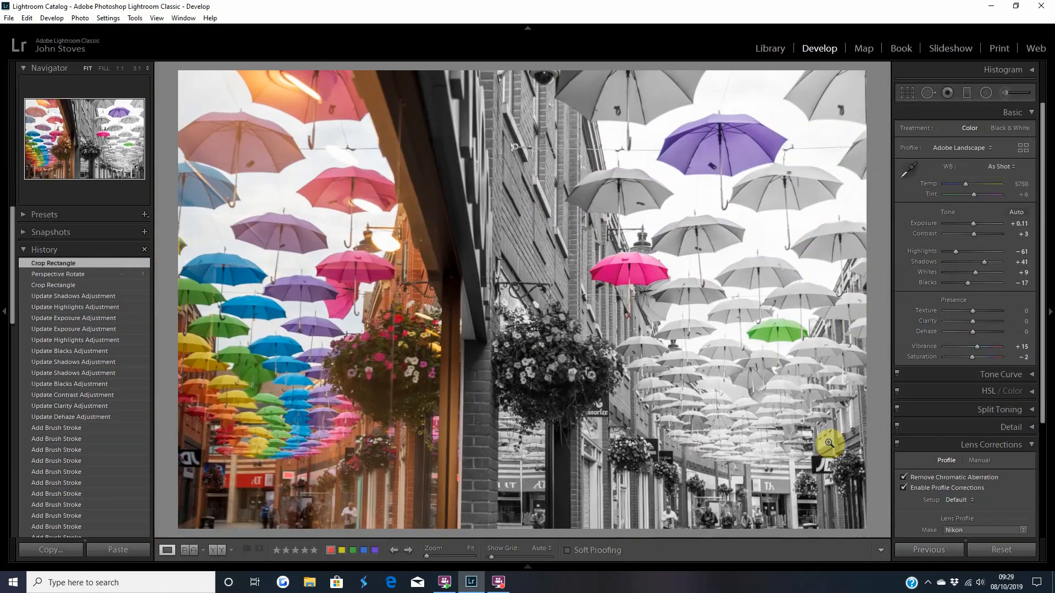
# - Show the before and after comparison of the edited umbrella photo
pyautogui.click(214, 554)
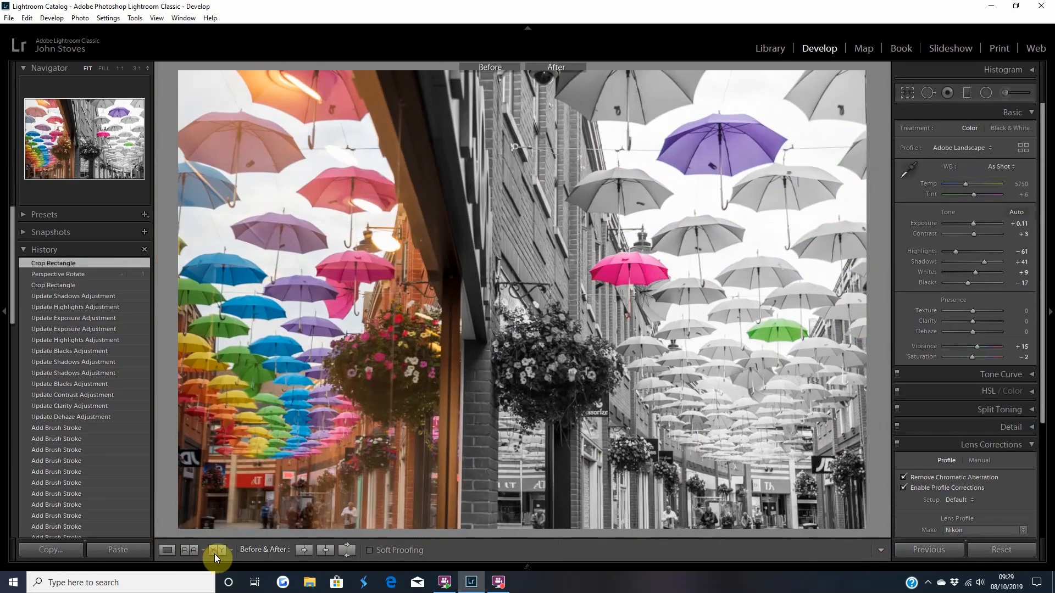